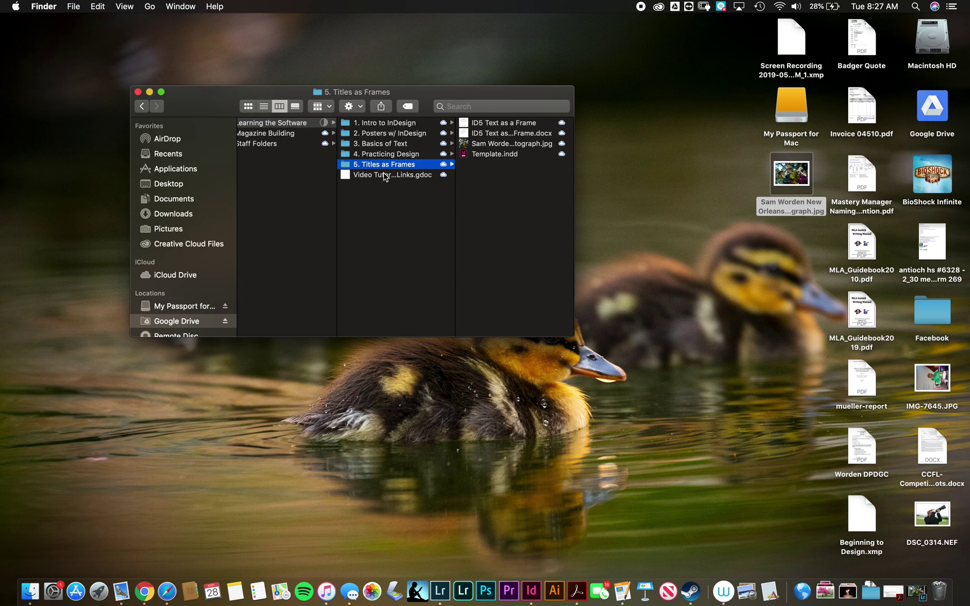
Open the "5. Titles as Frames" folder within Masters, under the staff member's own folder in Staff Folders.
{"action": "left_click", "coordinate": [388, 167]}
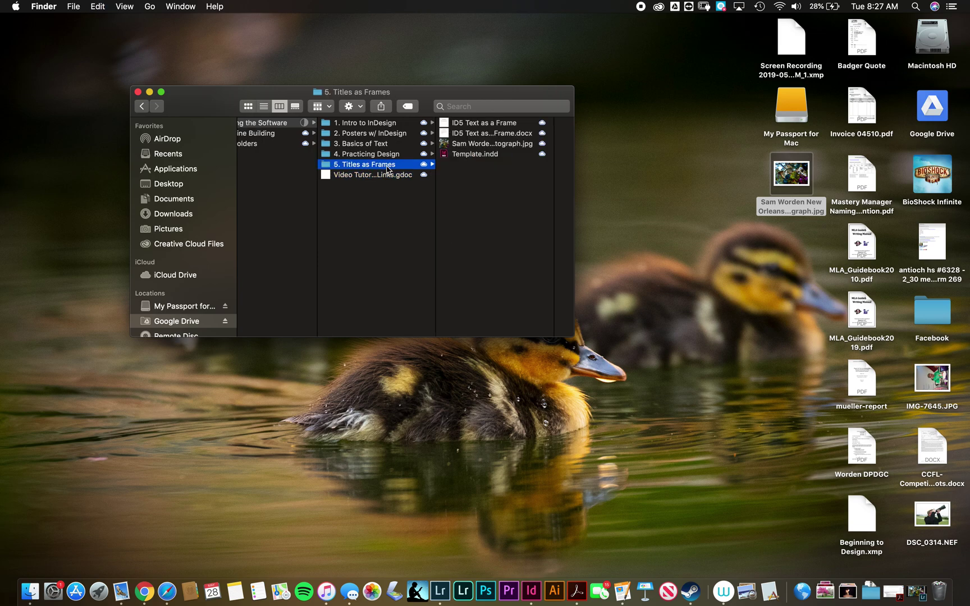
{"action": "scroll", "coordinate": [366, 224], "scroll_direction": "left", "scroll_amount": 5}
{"action": "left_click", "coordinate": [401, 144]}
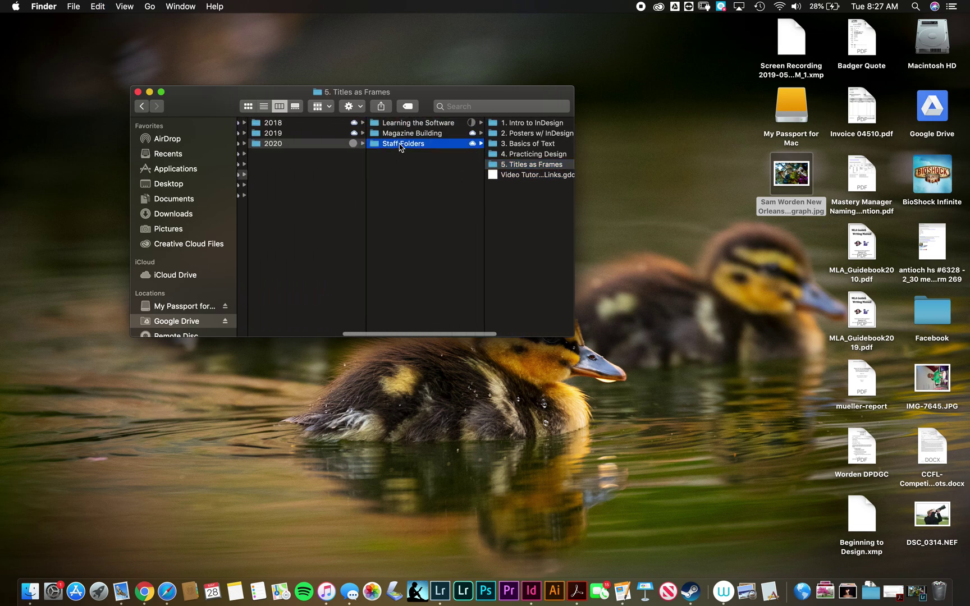
{"action": "left_click", "coordinate": [486, 125]}
{"action": "left_click", "coordinate": [484, 127]}
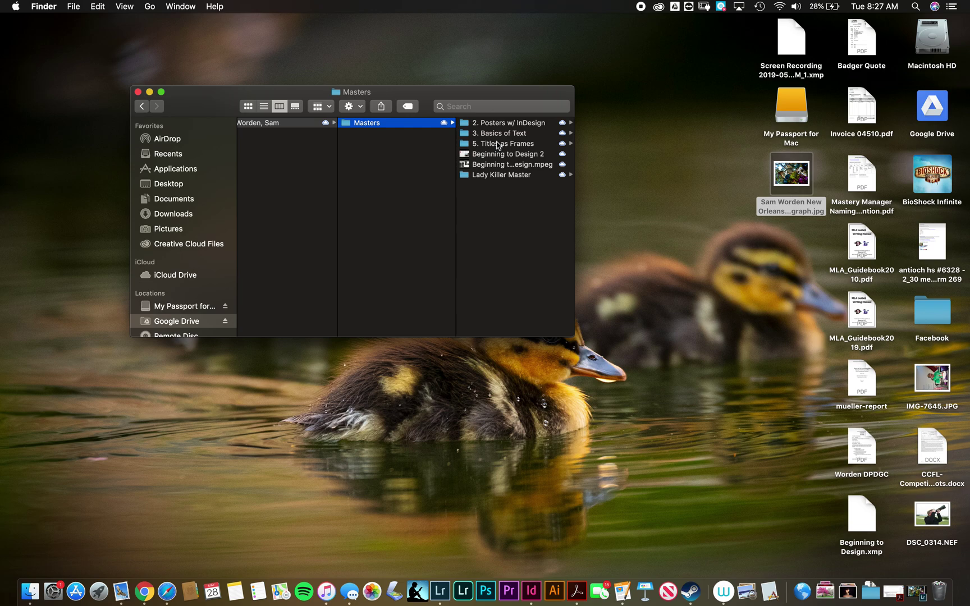
{"action": "left_click", "coordinate": [497, 145]}
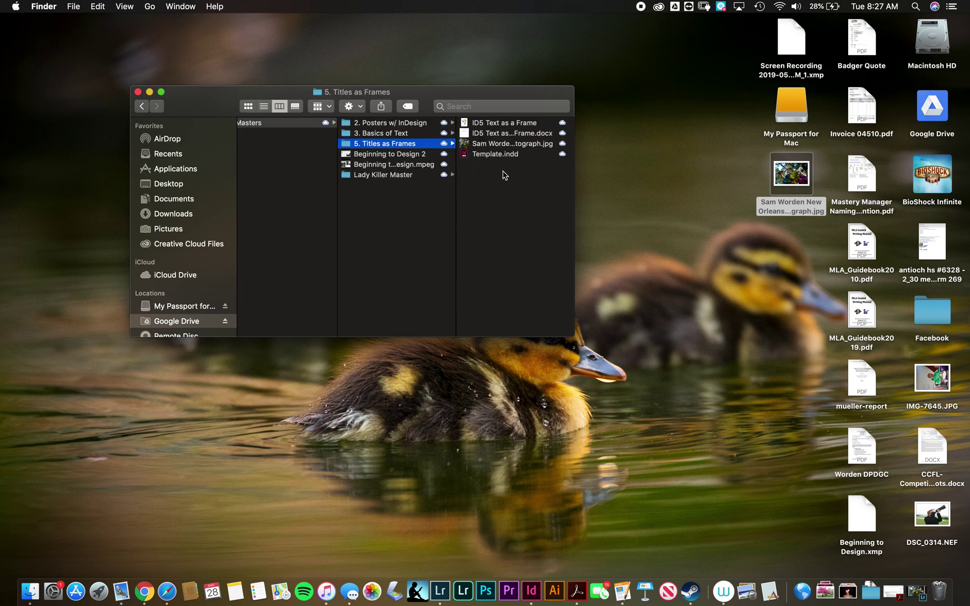
Review the ID5 Text as a Frame.docx instructions and the New Orleans photograph, closing each one after viewing.
{"action": "left_click", "coordinate": [491, 135]}
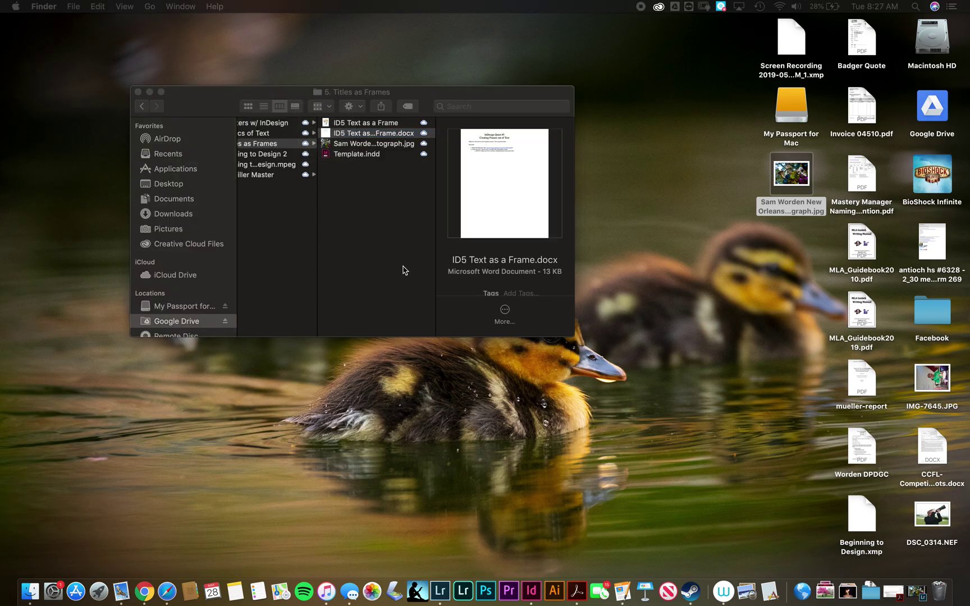
{"action": "key", "text": "super+o"}
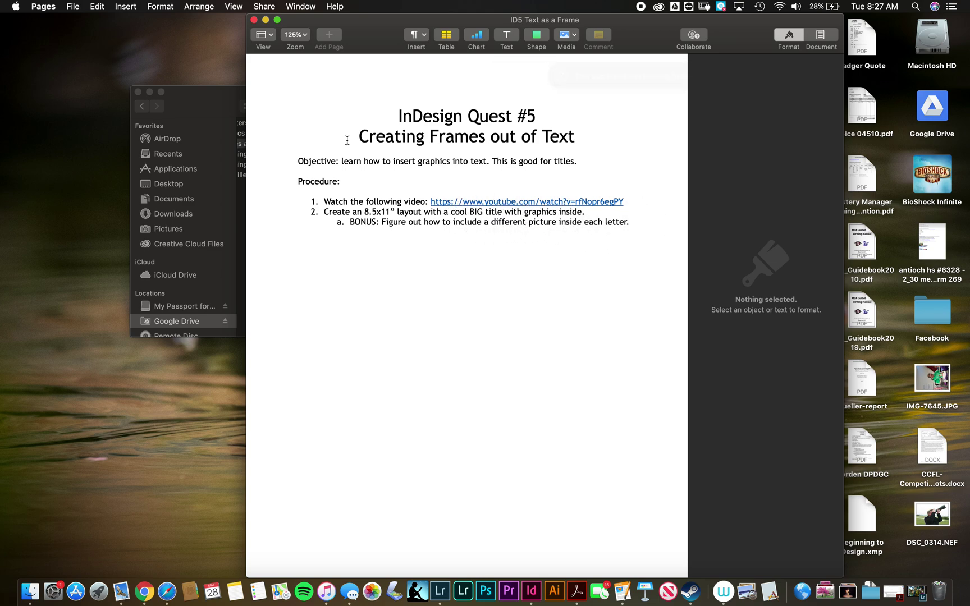
{"action": "left_click", "coordinate": [254, 21]}
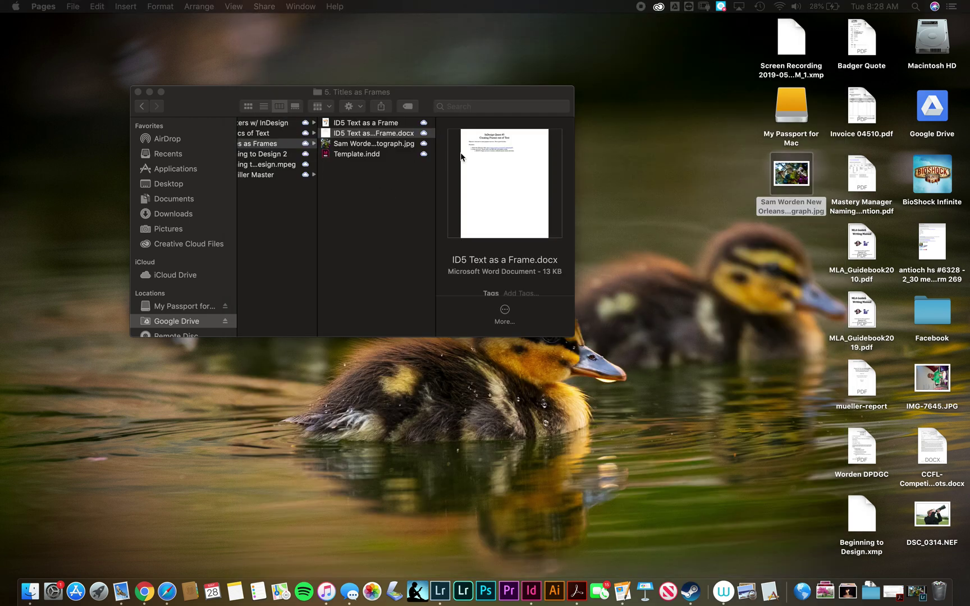
{"action": "double_click", "coordinate": [363, 145]}
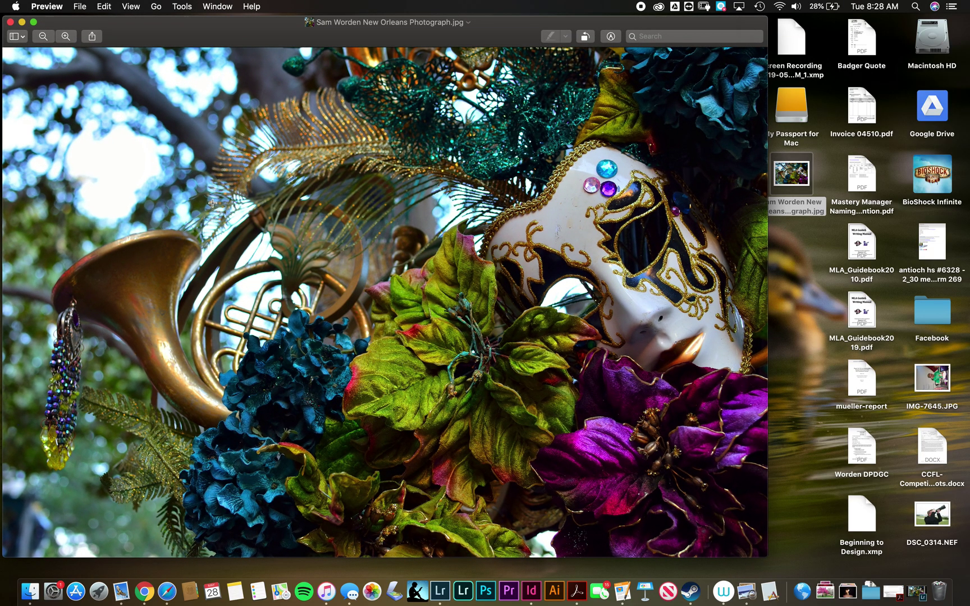
{"action": "left_click", "coordinate": [10, 22]}
Open Template.indd from the "5. Titles as Frames" folder in InDesign.
{"action": "double_click", "coordinate": [332, 155]}
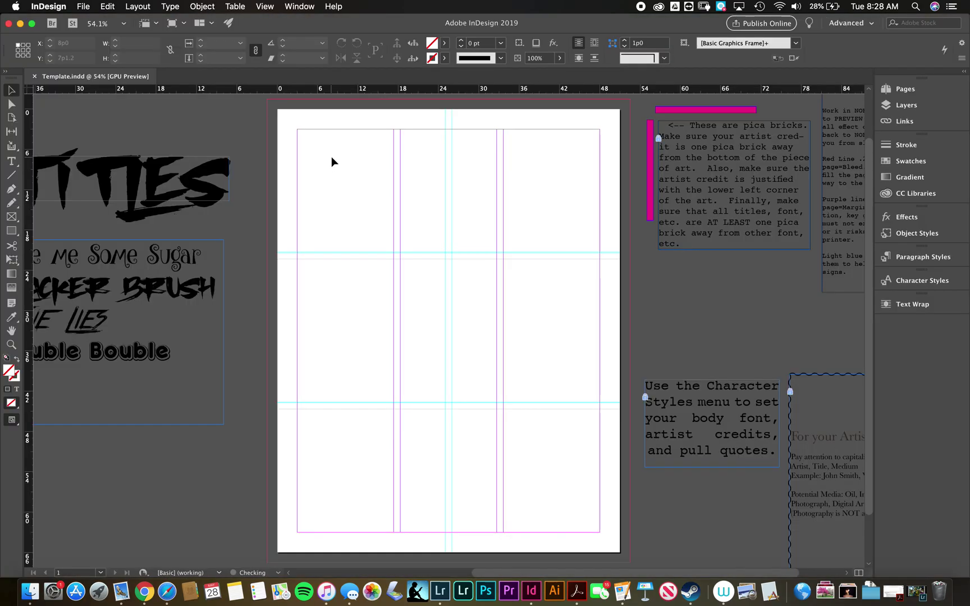
{"action": "scroll", "coordinate": [652, 249], "scroll_direction": "right", "scroll_amount": 5}
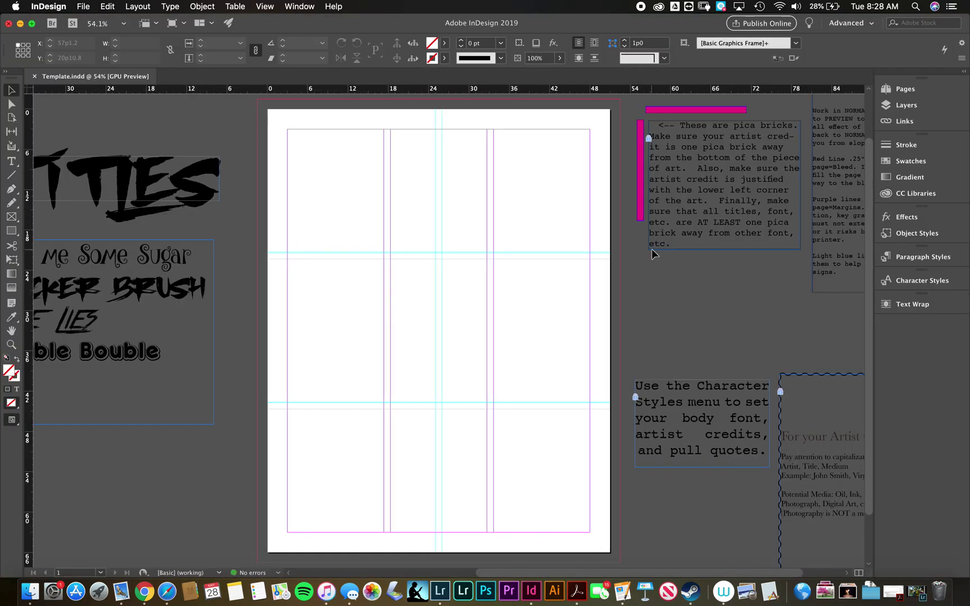
{"action": "scroll", "coordinate": [652, 249], "scroll_direction": "left", "scroll_amount": 3}
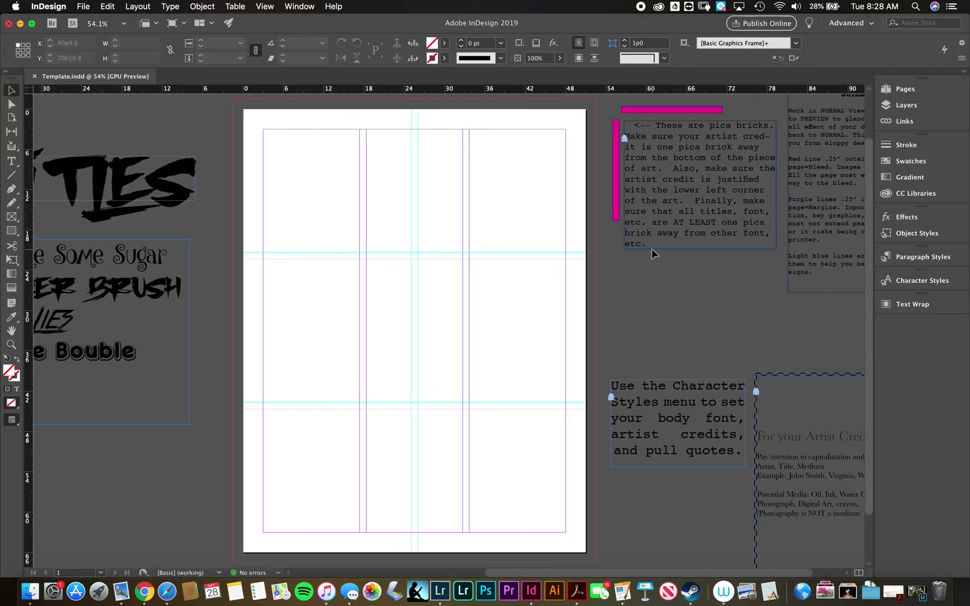
Draw a text frame about 45p0 wide and 19p2 high between the page's side margins and enter "New Orleans".
{"action": "left_click", "coordinate": [11, 161]}
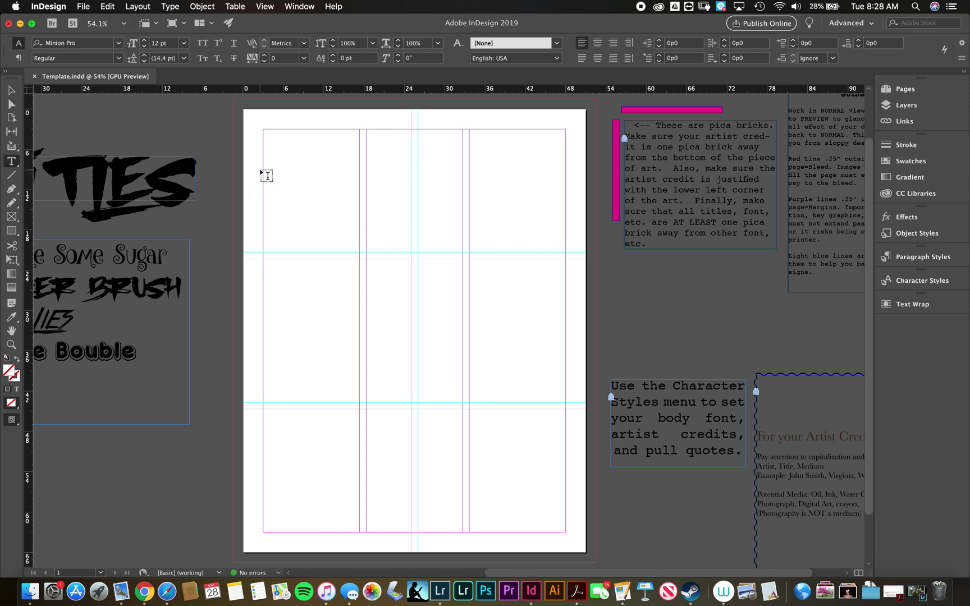
{"action": "left_click_drag", "start_coordinate": [263, 171], "coordinate": [566, 300]}
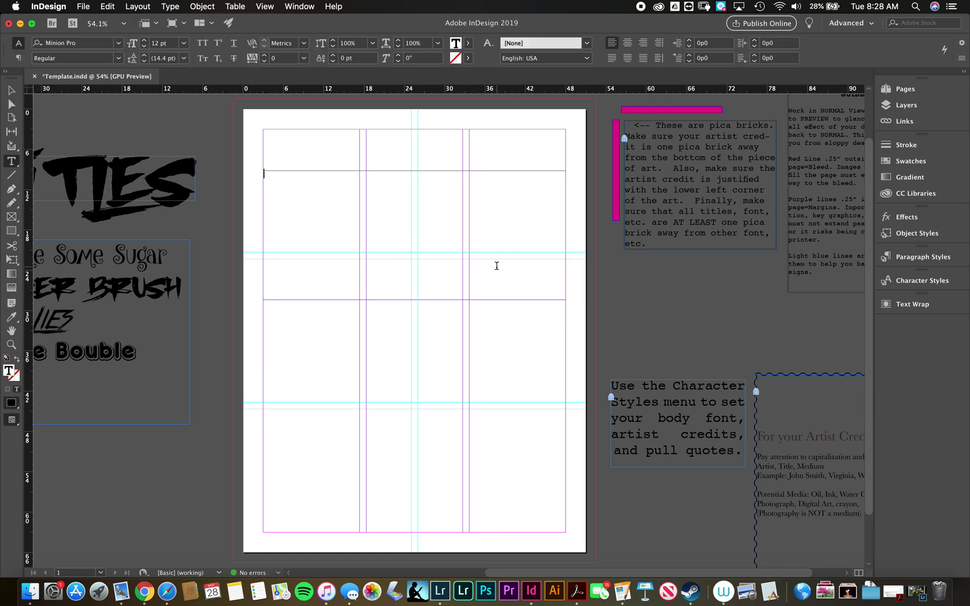
{"action": "type", "text": "New Orleans"}
Try the title font character styles on the whole "New Orleans" text and apply Slacker Brush.
{"action": "key", "text": "super+a"}
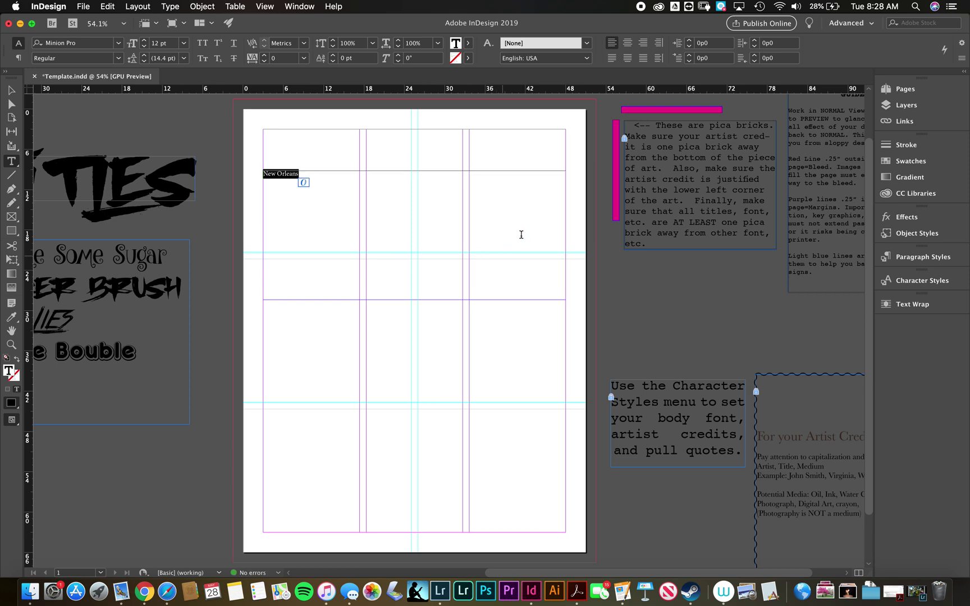
{"action": "left_click", "coordinate": [928, 281]}
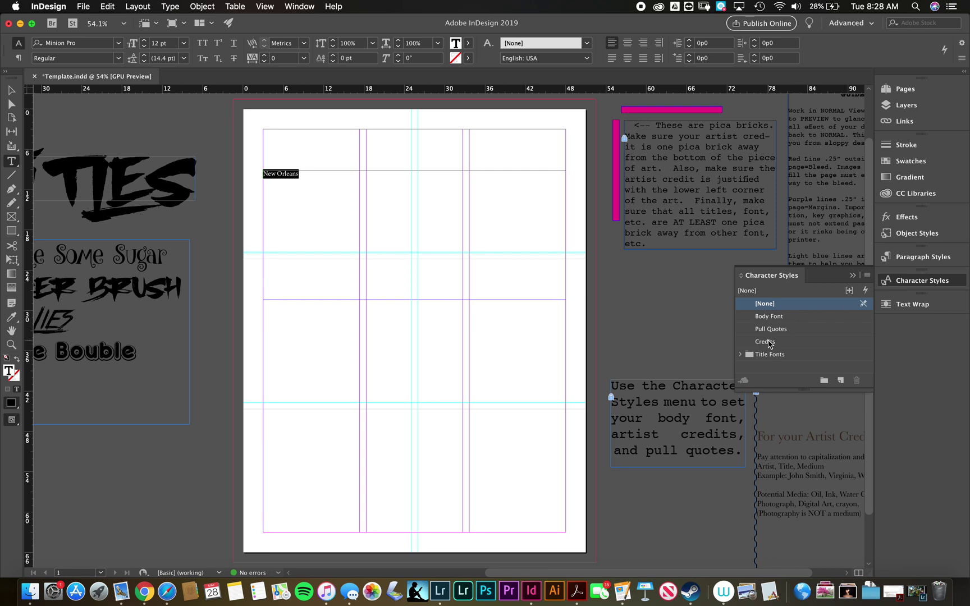
{"action": "left_click", "coordinate": [741, 355]}
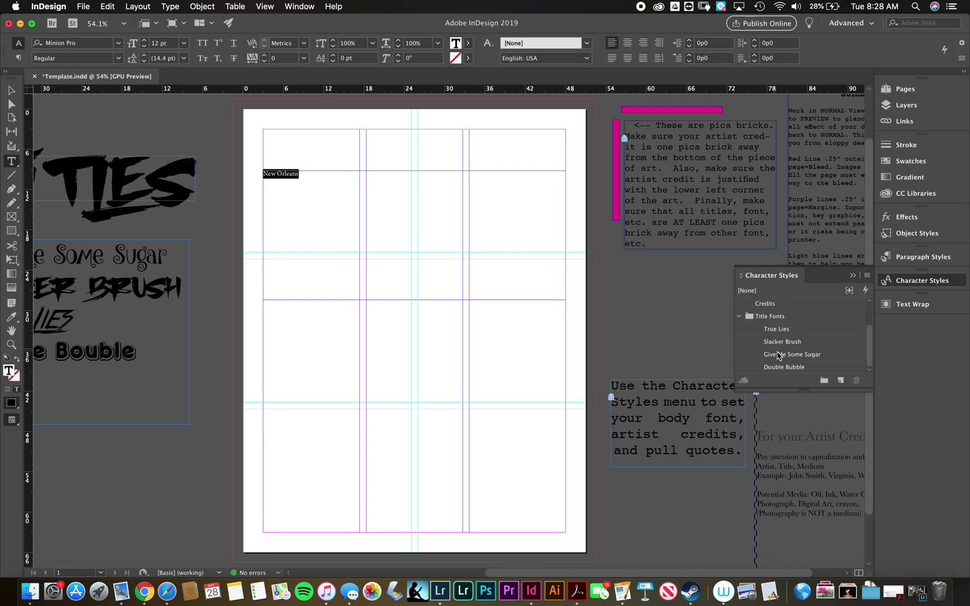
{"action": "left_click", "coordinate": [782, 333]}
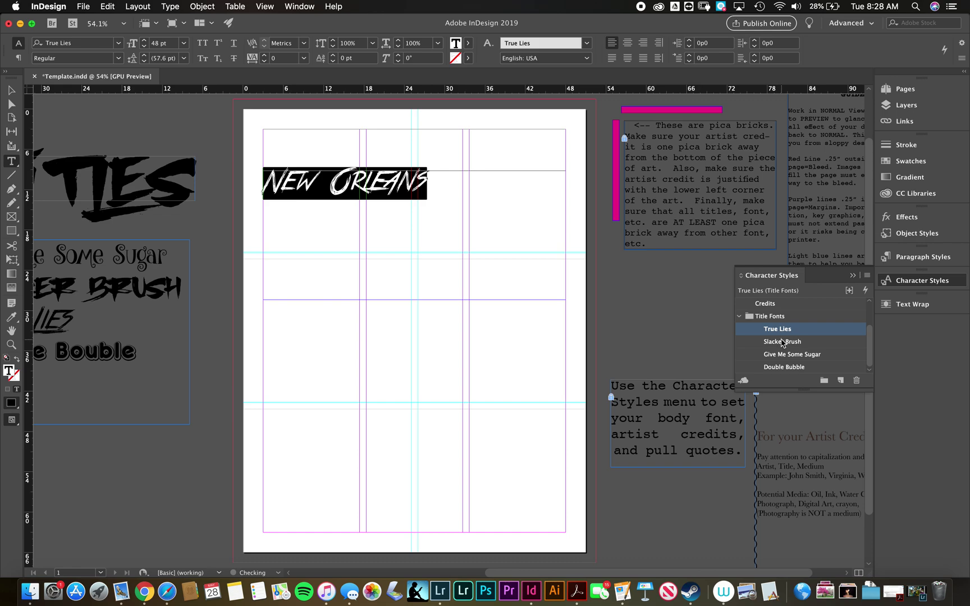
{"action": "left_click", "coordinate": [784, 342]}
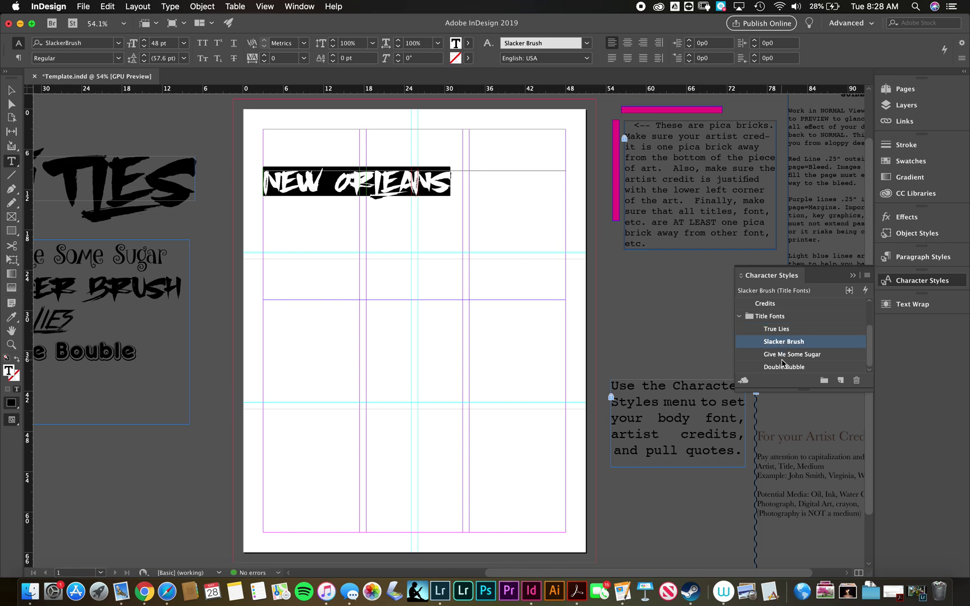
{"action": "left_click", "coordinate": [784, 355]}
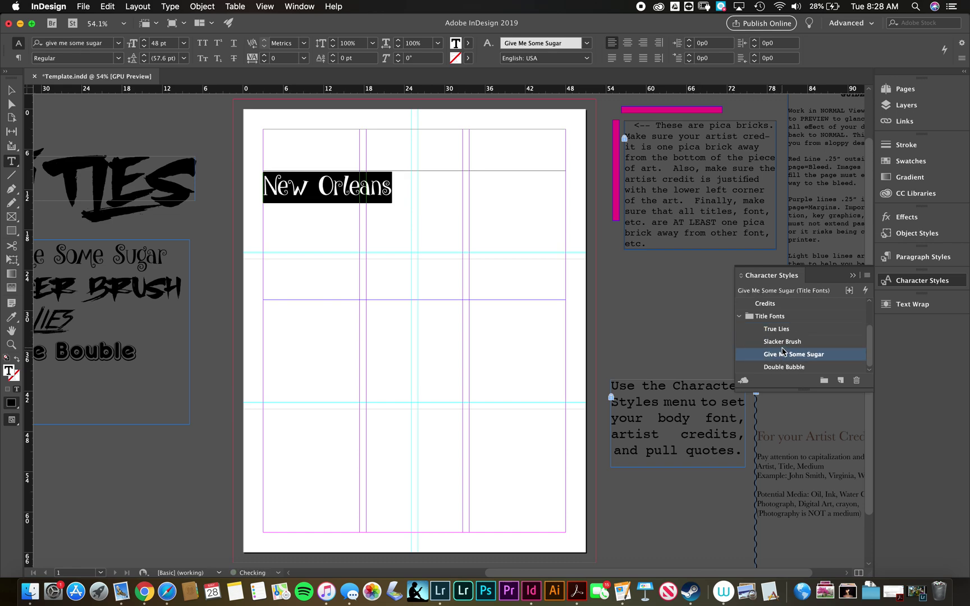
{"action": "left_click", "coordinate": [784, 342]}
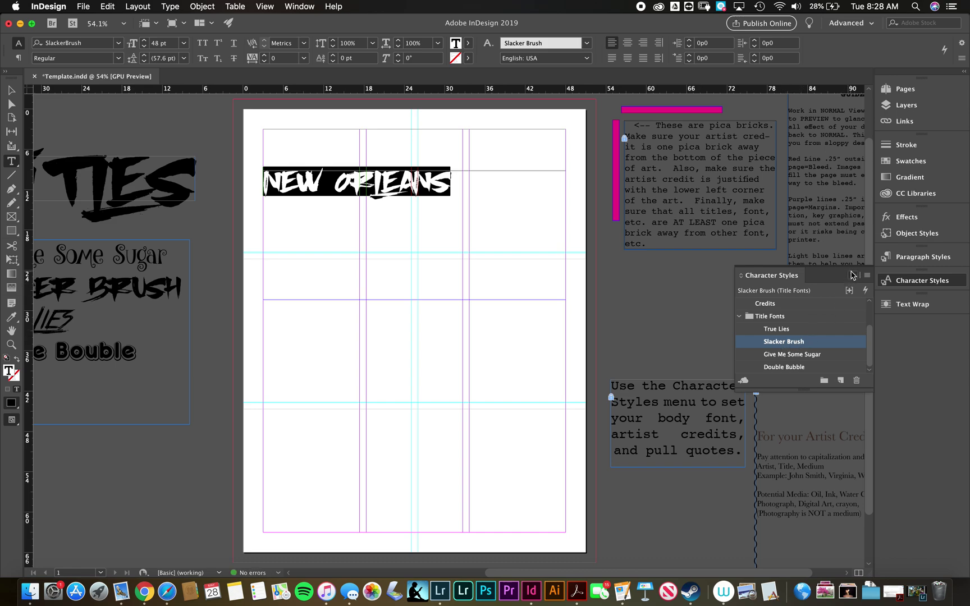
{"action": "left_click", "coordinate": [853, 275]}
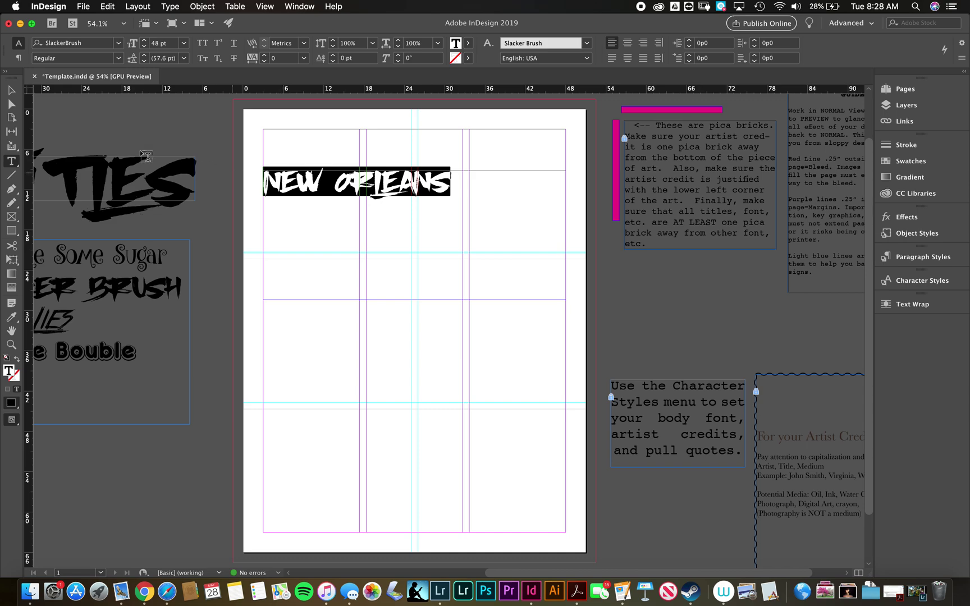
Increase the font size of the "New Orleans" title to 123 pt.
{"action": "left_click", "coordinate": [184, 43]}
{"action": "left_click", "coordinate": [174, 230]}
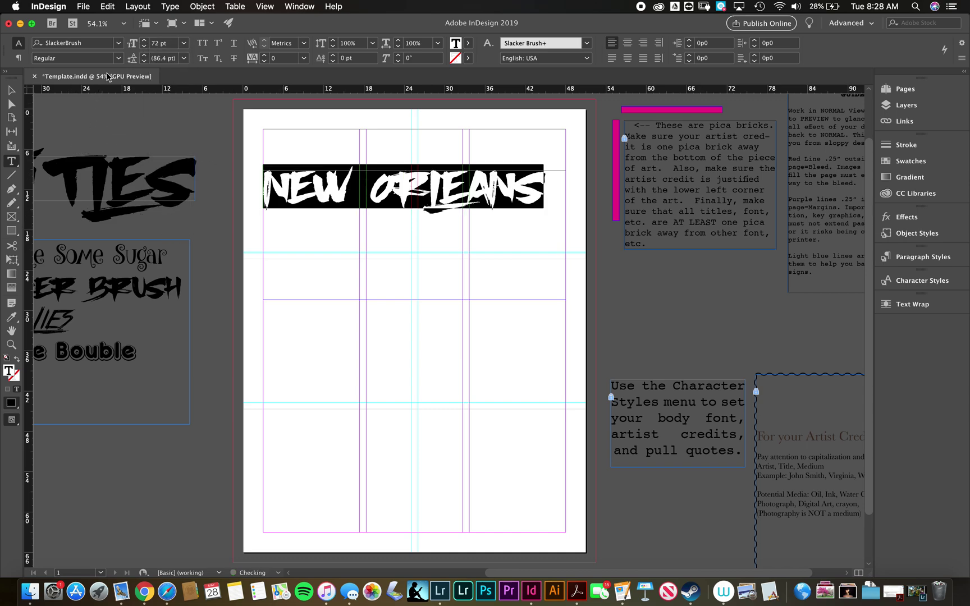
{"action": "left_click", "coordinate": [143, 41]}
{"action": "left_click", "coordinate": [143, 40]}
{"action": "left_click", "coordinate": [143, 40]}
{"action": "left_click", "coordinate": [143, 40]}
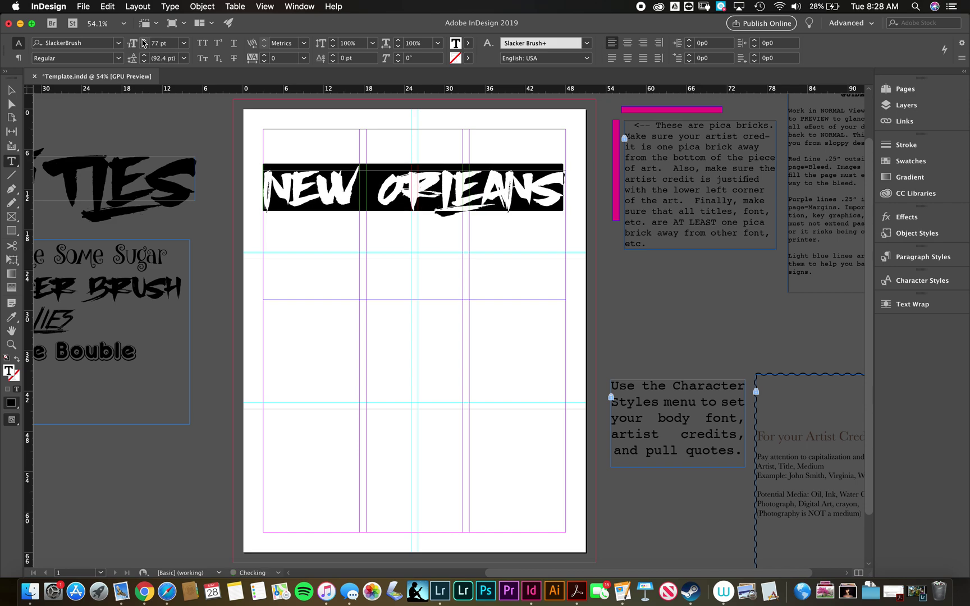
{"action": "left_click", "coordinate": [143, 41]}
{"action": "left_click", "coordinate": [143, 40]}
{"action": "left_click", "coordinate": [144, 41]}
{"action": "left_click", "coordinate": [144, 41]}
{"action": "left_click", "coordinate": [144, 41]}
{"action": "left_click", "coordinate": [145, 41]}
{"action": "left_click", "coordinate": [144, 41]}
{"action": "left_click", "coordinate": [144, 41]}
{"action": "left_click", "coordinate": [144, 41]}
{"action": "left_click", "coordinate": [144, 41]}
{"action": "double_click", "coordinate": [145, 41]}
{"action": "left_click", "coordinate": [144, 41]}
{"action": "double_click", "coordinate": [144, 41]}
{"action": "left_click", "coordinate": [145, 41]}
{"action": "double_click", "coordinate": [144, 41]}
{"action": "left_click", "coordinate": [145, 41]}
{"action": "double_click", "coordinate": [144, 41]}
{"action": "double_click", "coordinate": [144, 41]}
{"action": "left_click", "coordinate": [144, 41]}
{"action": "double_click", "coordinate": [145, 41]}
{"action": "left_click", "coordinate": [145, 41]}
{"action": "double_click", "coordinate": [144, 41]}
{"action": "left_click", "coordinate": [144, 41]}
{"action": "double_click", "coordinate": [145, 41]}
{"action": "double_click", "coordinate": [144, 41]}
{"action": "double_click", "coordinate": [144, 41]}
{"action": "left_click", "coordinate": [144, 41]}
{"action": "double_click", "coordinate": [144, 41]}
{"action": "left_click", "coordinate": [144, 41]}
{"action": "double_click", "coordinate": [144, 41]}
{"action": "left_click", "coordinate": [145, 46]}
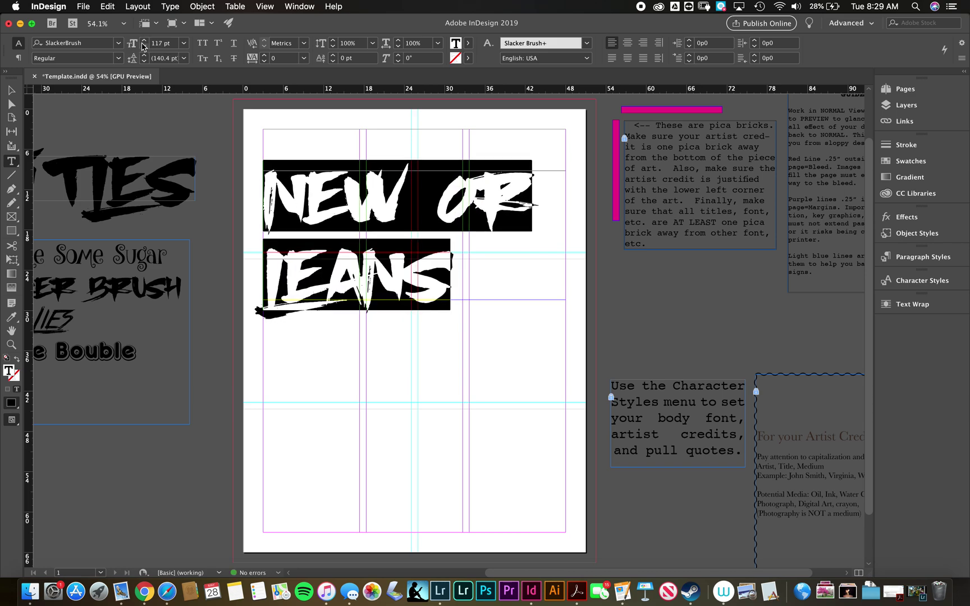
{"action": "double_click", "coordinate": [145, 42]}
{"action": "double_click", "coordinate": [144, 42]}
{"action": "double_click", "coordinate": [144, 41]}
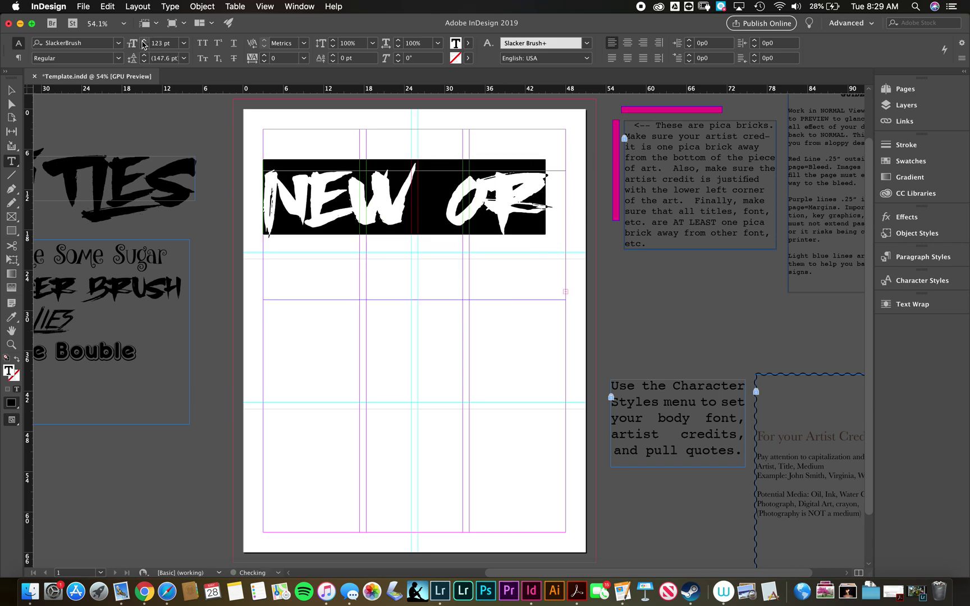
Extend the title's text frame downward to a height of 36p0 and set the whole title's font size to 131 pt.
{"action": "left_click", "coordinate": [11, 90]}
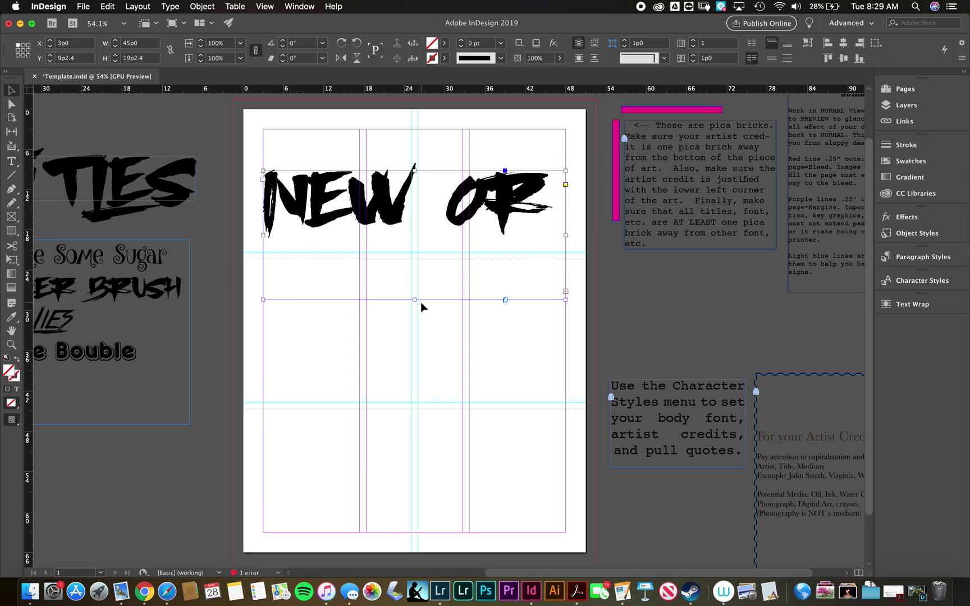
{"action": "left_click_drag", "start_coordinate": [415, 299], "coordinate": [412, 414]}
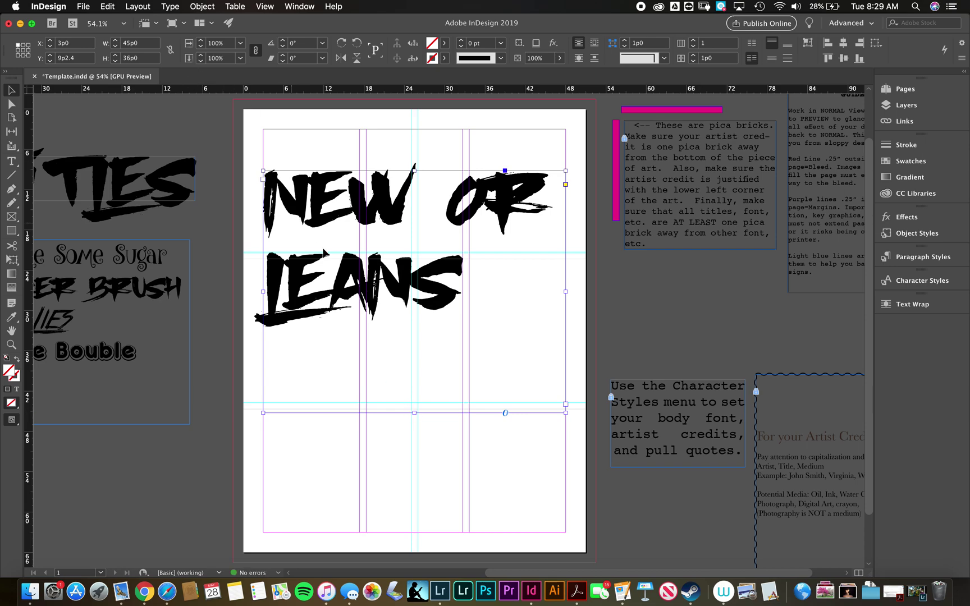
{"action": "double_click", "coordinate": [340, 256]}
{"action": "key", "text": "super+a"}
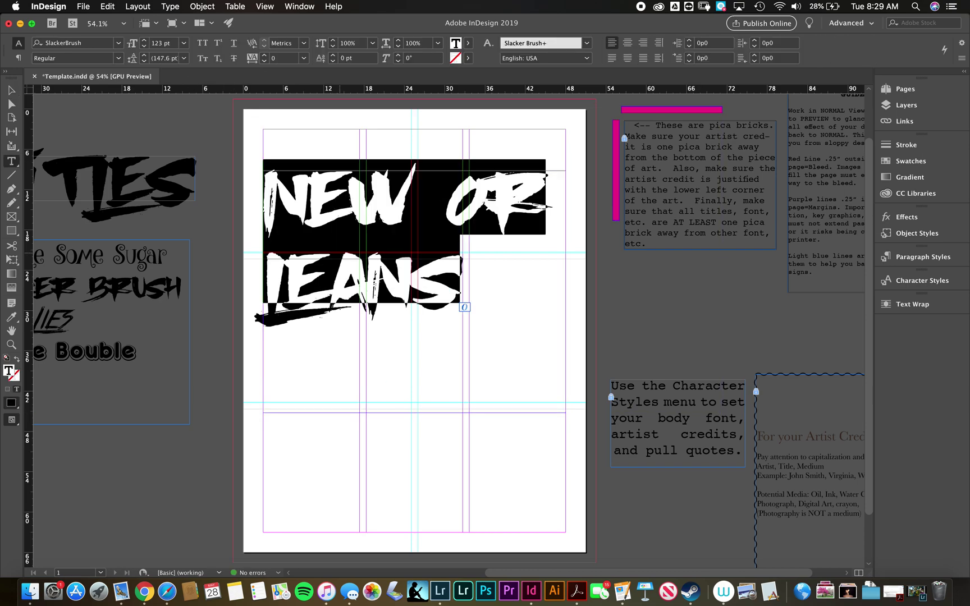
{"action": "left_click", "coordinate": [144, 41]}
{"action": "left_click", "coordinate": [144, 40]}
{"action": "left_click", "coordinate": [144, 41]}
{"action": "left_click", "coordinate": [144, 40]}
{"action": "left_click", "coordinate": [144, 40]}
{"action": "left_click", "coordinate": [144, 40]}
{"action": "left_click", "coordinate": [144, 41]}
{"action": "left_click", "coordinate": [144, 41]}
{"action": "left_click", "coordinate": [144, 40]}
{"action": "left_click", "coordinate": [144, 41]}
{"action": "left_click", "coordinate": [143, 40]}
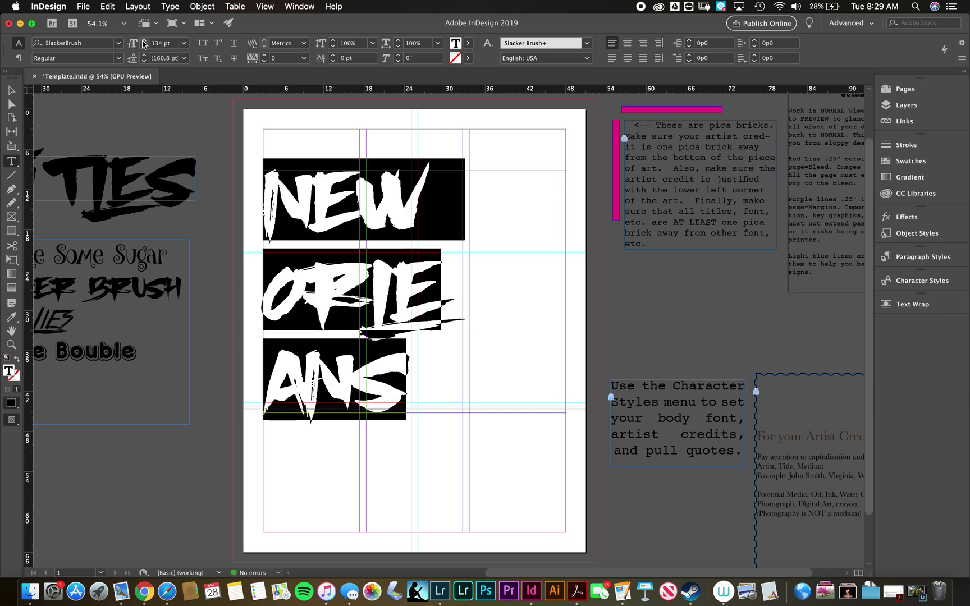
{"action": "left_click", "coordinate": [143, 46]}
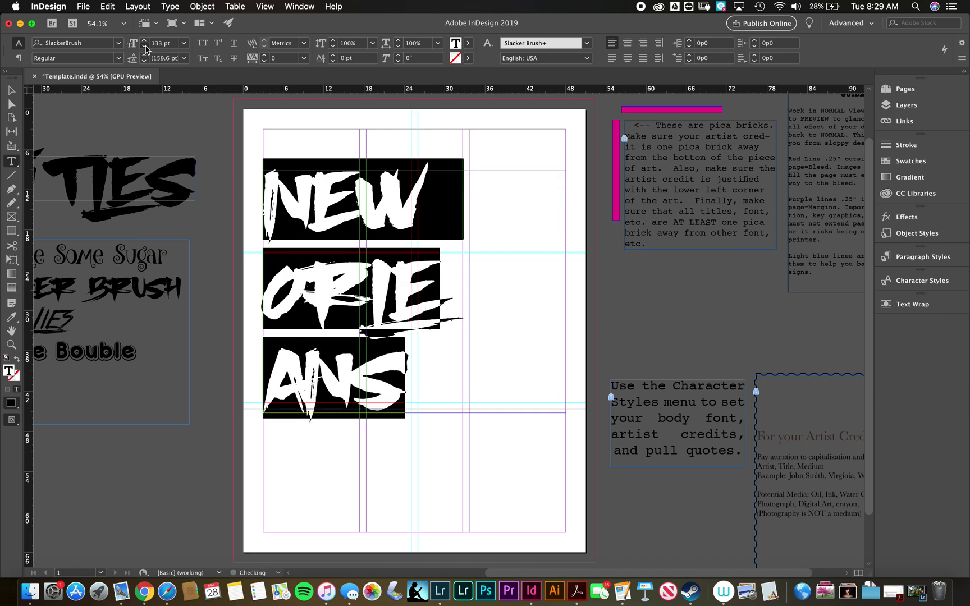
{"action": "left_click", "coordinate": [144, 46]}
{"action": "left_click", "coordinate": [144, 46]}
Replace the space between "New" and "Orleans" with a line break so that "Orleans" starts on its own line.
{"action": "left_click", "coordinate": [430, 190]}
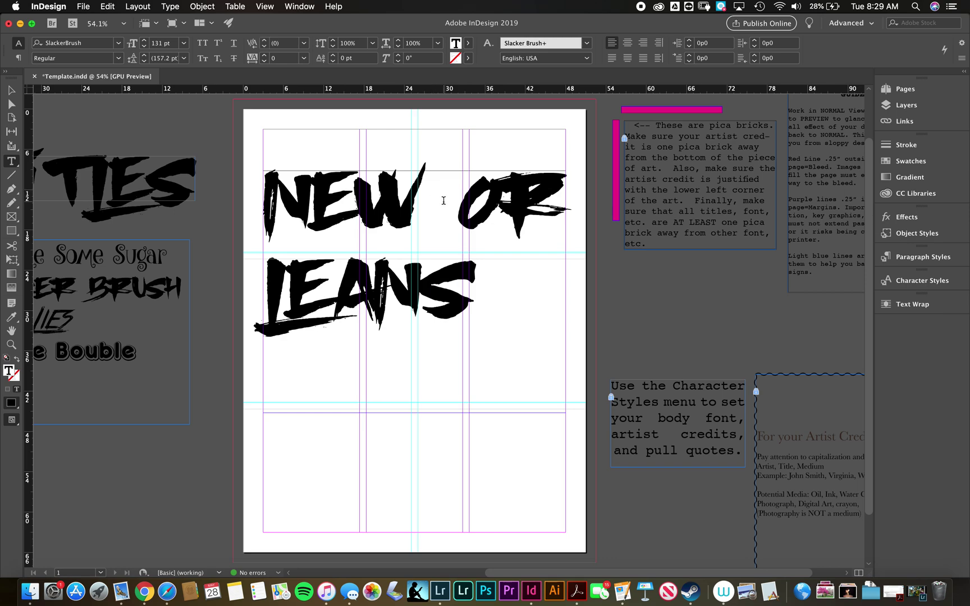
{"action": "key", "text": "BackSpace"}
{"action": "key", "text": "Return"}
{"action": "key", "text": "Right"}
{"action": "key", "text": "BackSpace"}
{"action": "key", "text": "Down"}
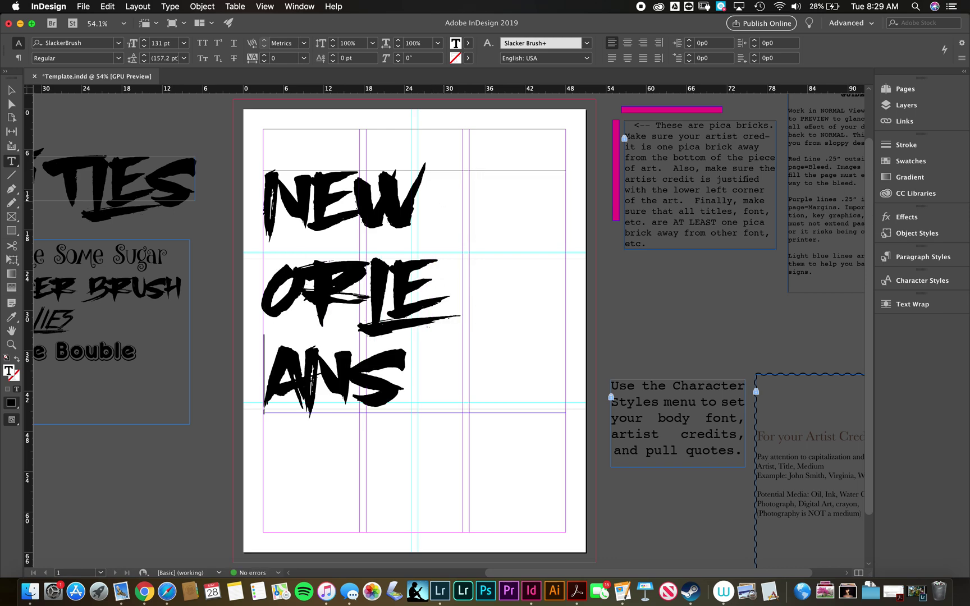
{"action": "key", "text": "BackSpace"}
{"action": "key", "text": "ctrl+z"}
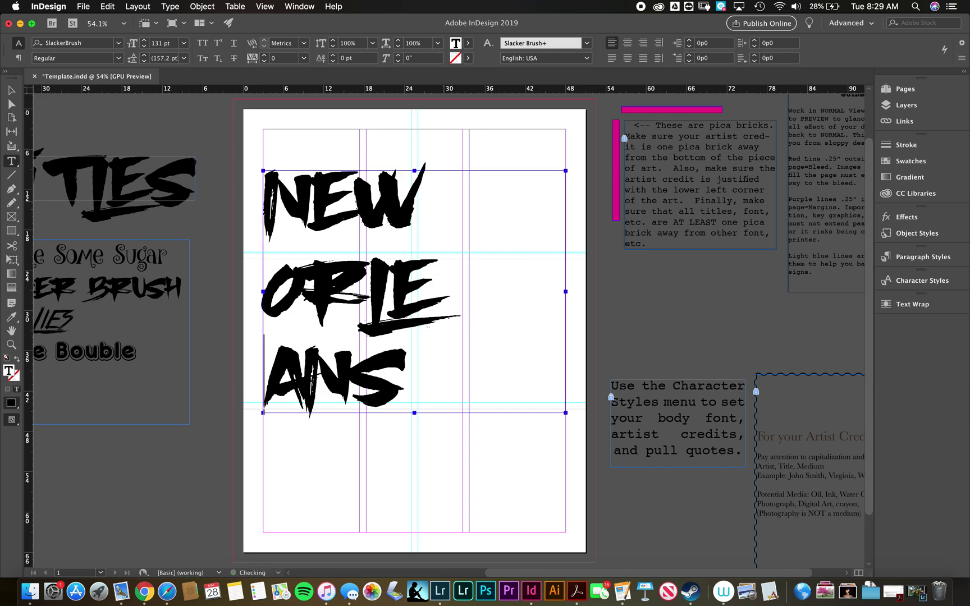
Set the whole title's font size to 126 pt and center-align both lines in the frame.
{"action": "key", "text": "ctrl+a"}
{"action": "left_click", "coordinate": [143, 47]}
{"action": "left_click", "coordinate": [142, 48]}
{"action": "left_click", "coordinate": [142, 47]}
{"action": "left_click", "coordinate": [142, 47]}
{"action": "left_click", "coordinate": [142, 48]}
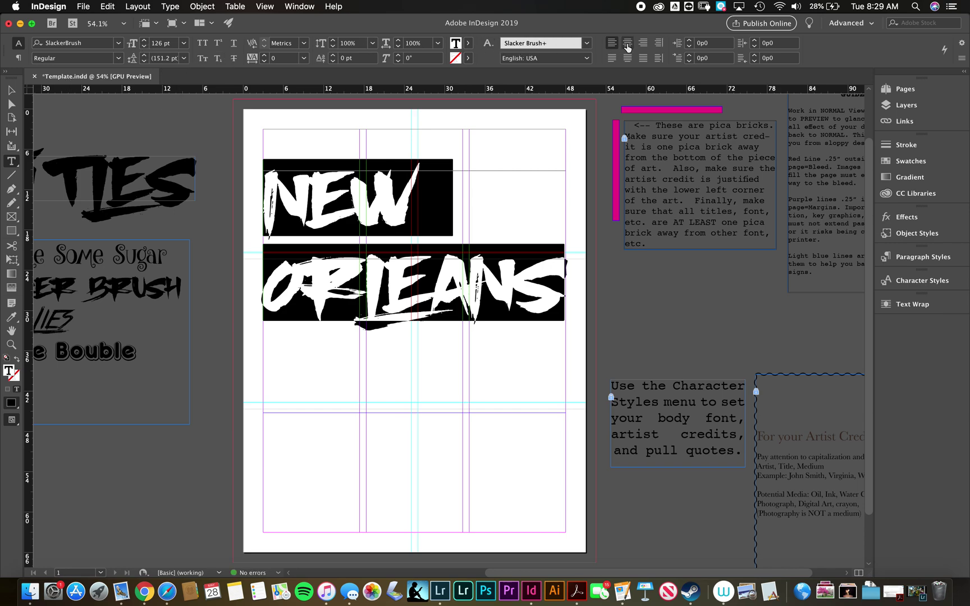
{"action": "left_click", "coordinate": [627, 43]}
{"action": "left_click", "coordinate": [17, 92]}
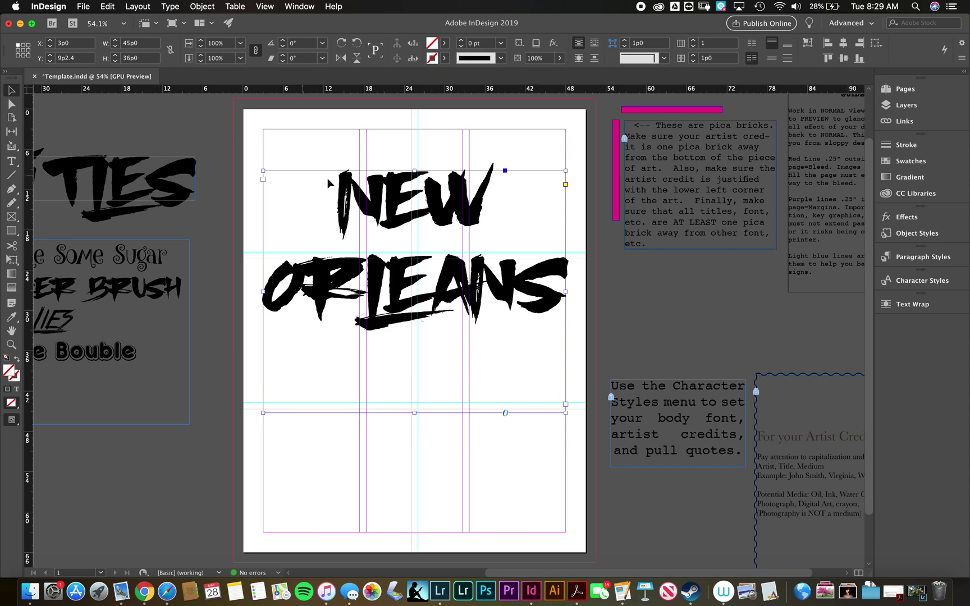
Convert the whole "New Orleans" title text to outlines.
{"action": "left_click", "coordinate": [174, 7]}
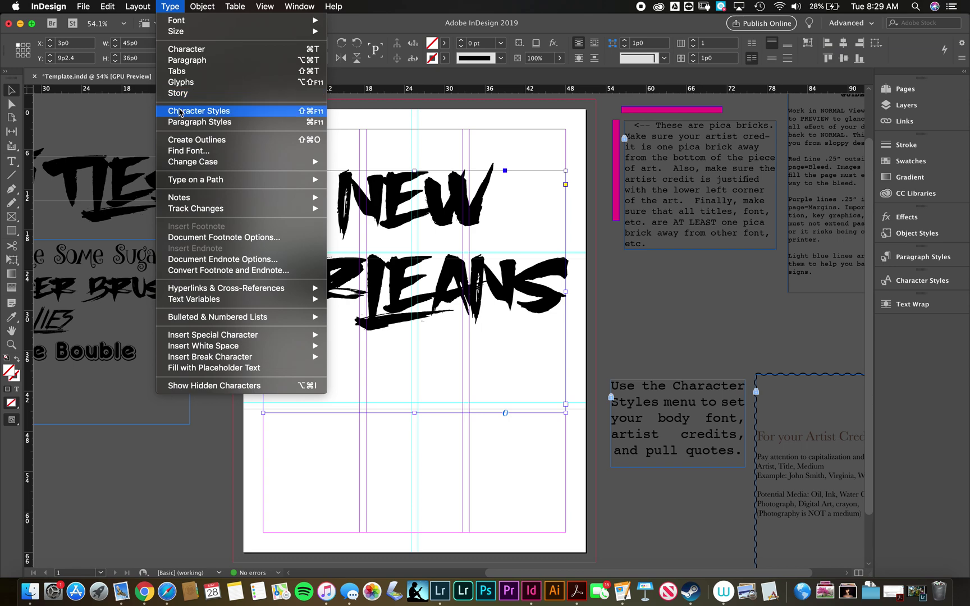
{"action": "left_click", "coordinate": [188, 140]}
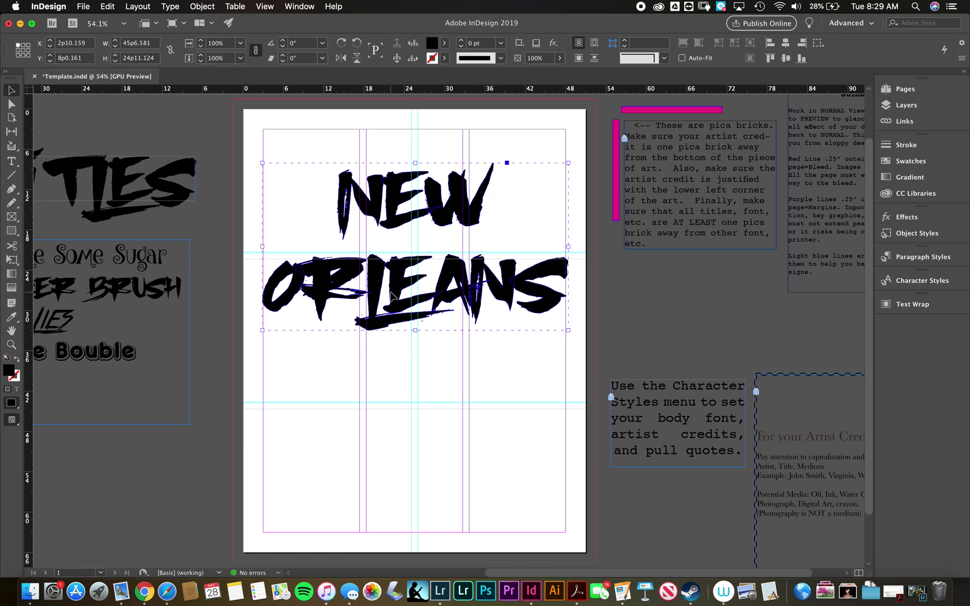
Try placing the New Orleans photograph inside the outlined word "Orleans" with Fill Frame Proportionally, and undo the fitting and placement.
{"action": "left_click", "coordinate": [83, 6]}
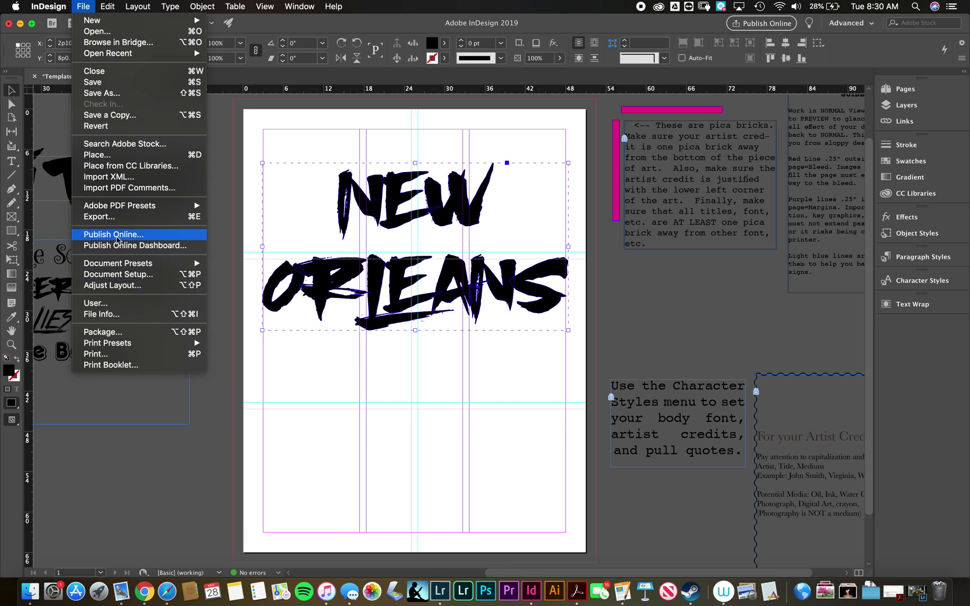
{"action": "left_click", "coordinate": [127, 157]}
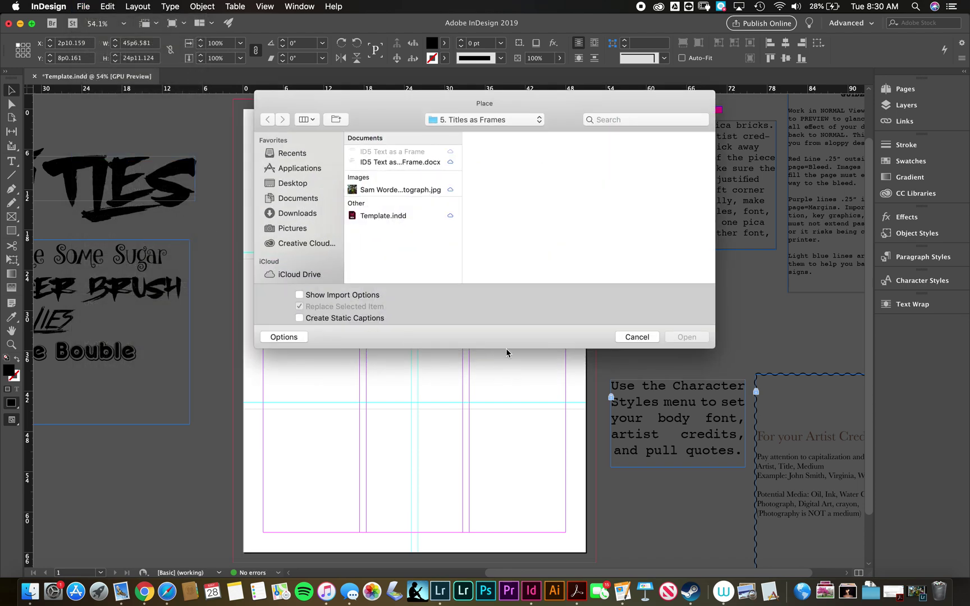
{"action": "left_click", "coordinate": [394, 192]}
{"action": "left_click", "coordinate": [688, 339]}
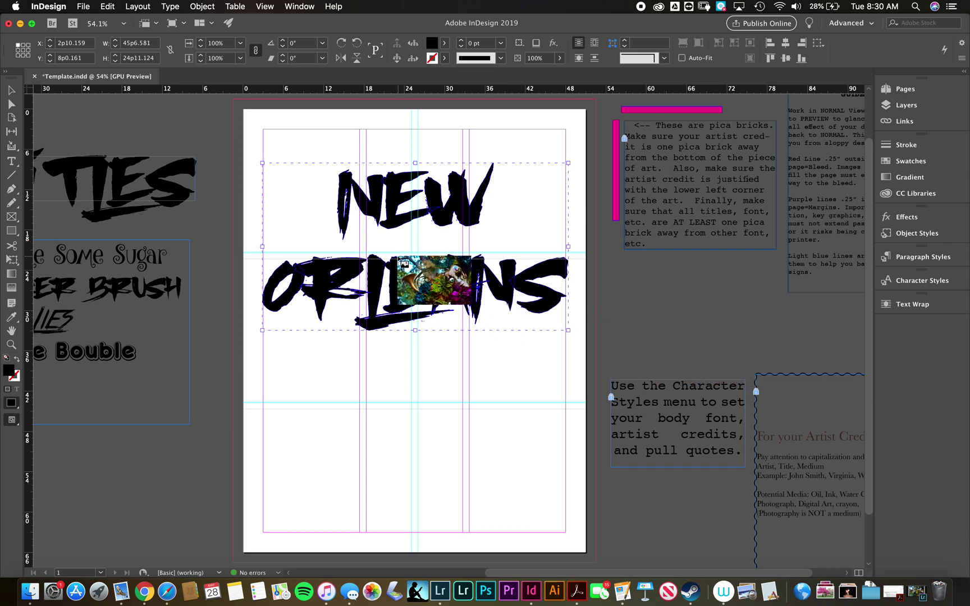
{"action": "left_click", "coordinate": [400, 260]}
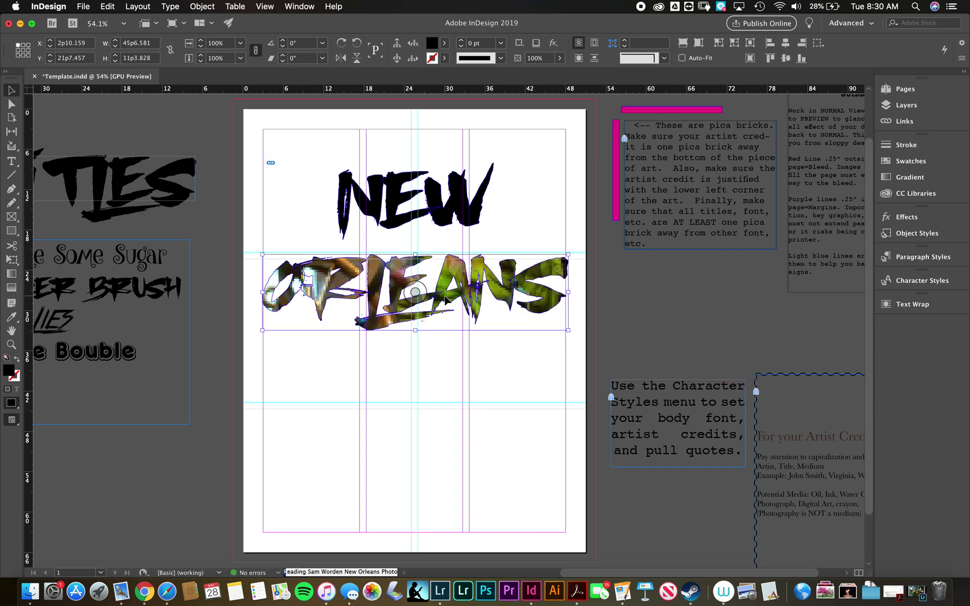
{"action": "right_click", "coordinate": [388, 273]}
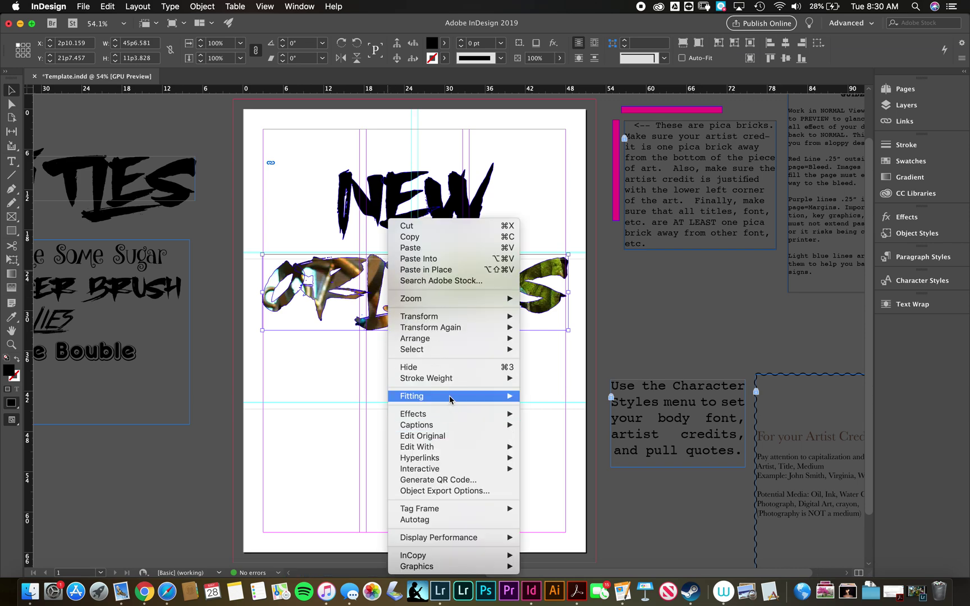
{"action": "mouse_move", "coordinate": [452, 399]}
{"action": "left_click", "coordinate": [543, 400]}
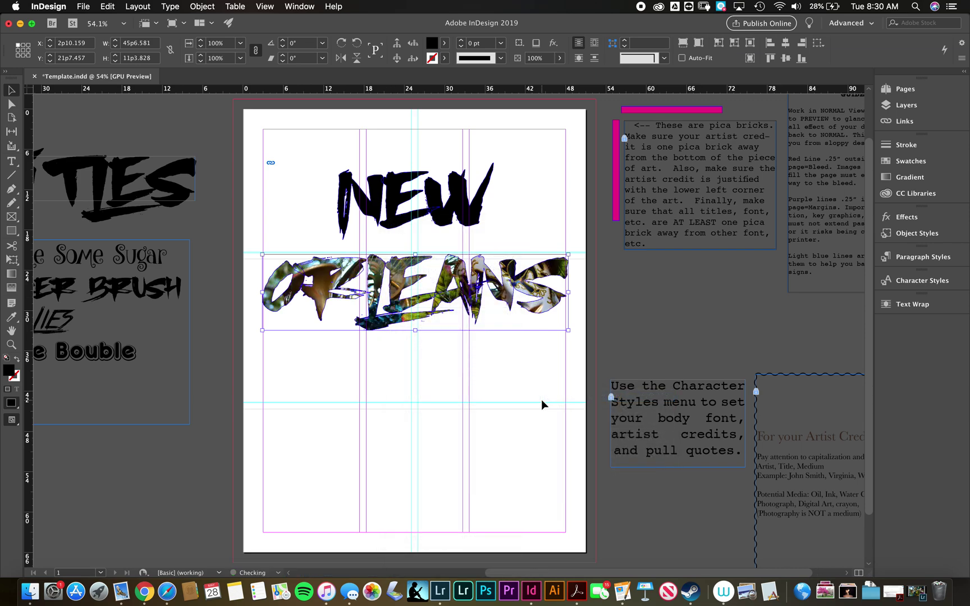
{"action": "left_click", "coordinate": [374, 204]}
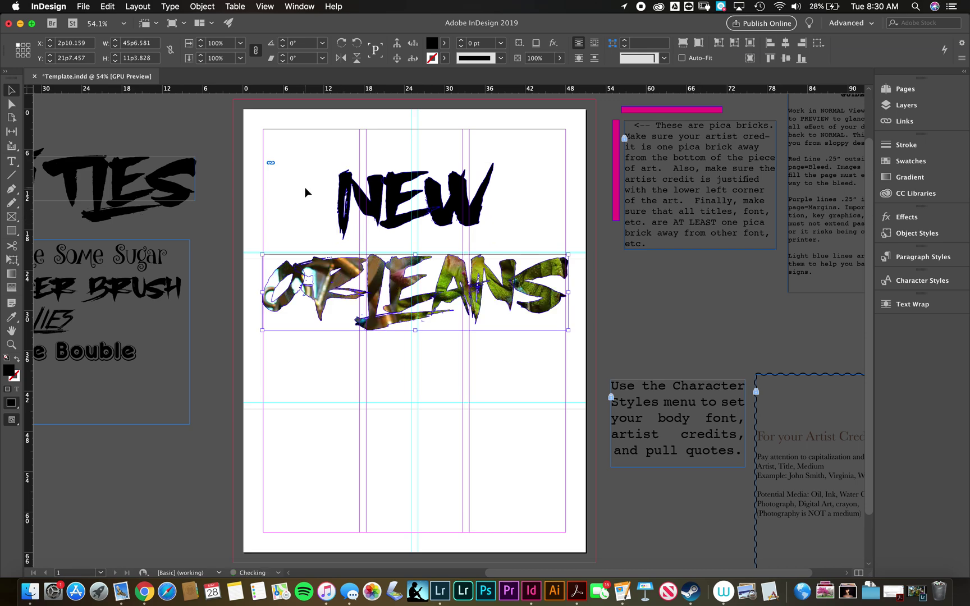
{"action": "key", "text": "super+z"}
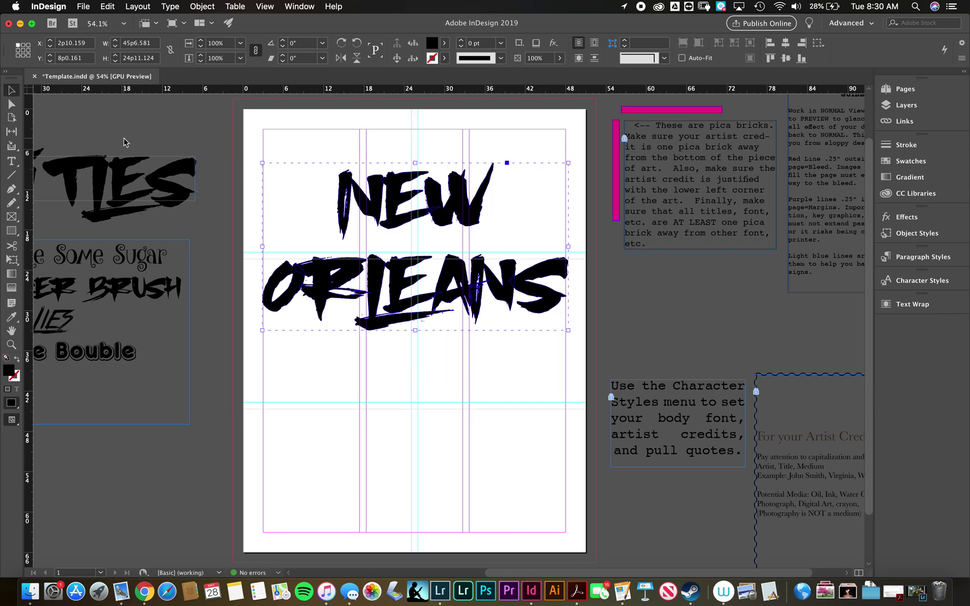
Place the New Orleans photograph inside the outlined word "New", fill its frame proportionally, and deselect it.
{"action": "key", "text": "super+d"}
{"action": "left_click", "coordinate": [400, 190]}
{"action": "left_click", "coordinate": [674, 337]}
{"action": "left_click", "coordinate": [355, 188]}
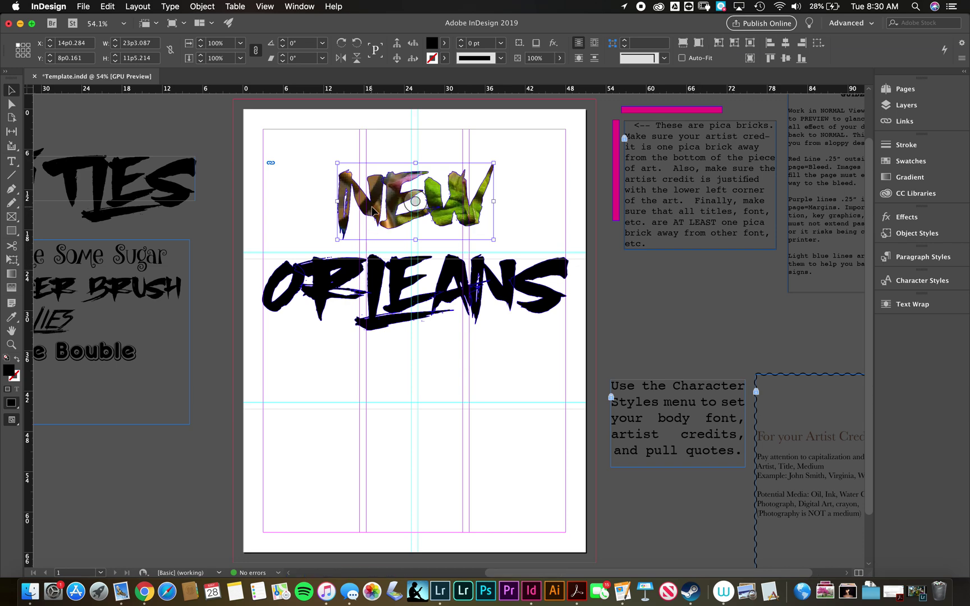
{"action": "right_click", "coordinate": [371, 209]}
{"action": "mouse_move", "coordinate": [426, 364]}
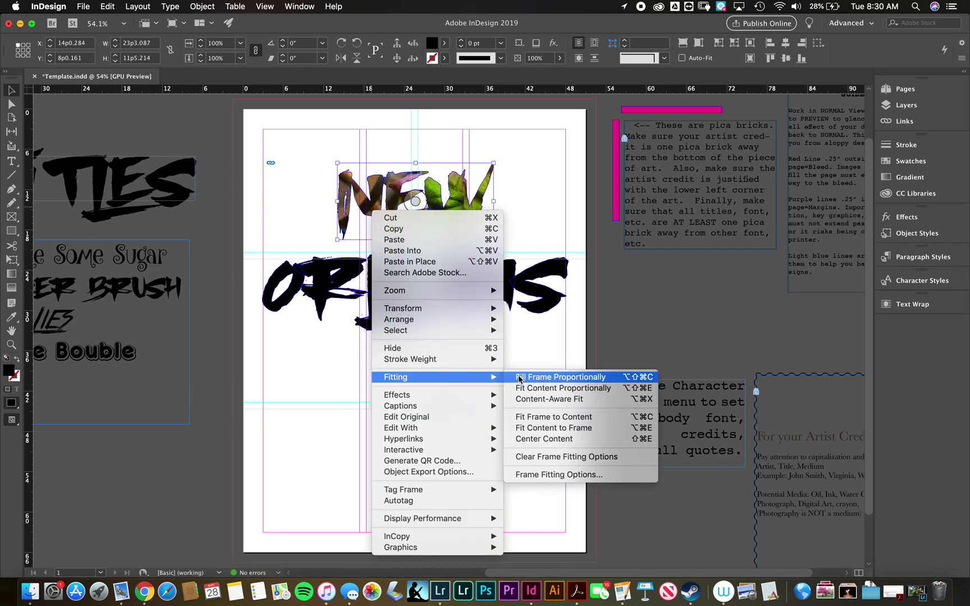
{"action": "left_click", "coordinate": [520, 380]}
{"action": "key", "text": "super+shift+a"}
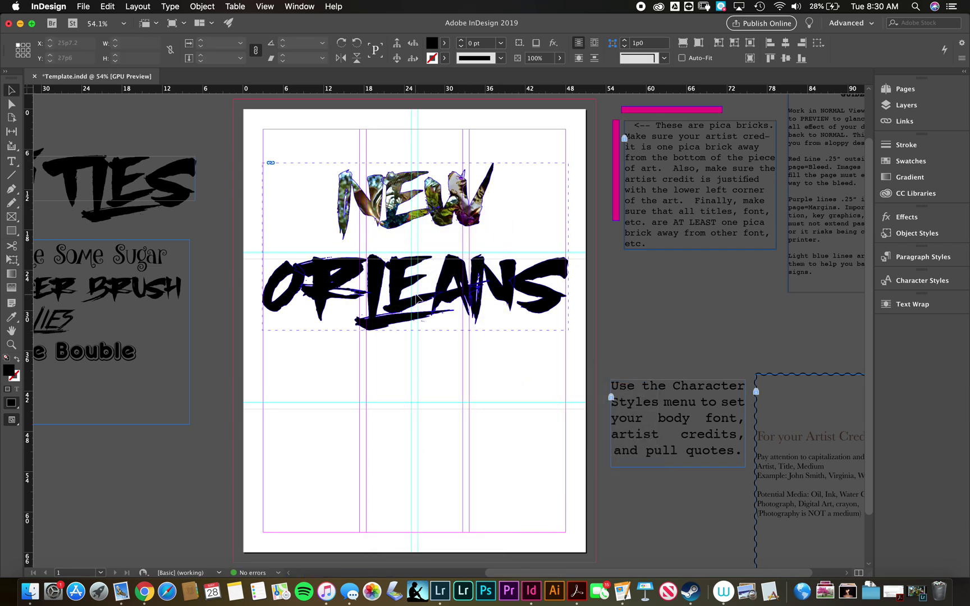
Place the same New Orleans photograph inside the outlined word "Orleans" and fill its frame proportionally.
{"action": "left_click_drag", "start_coordinate": [317, 336], "coordinate": [354, 280]}
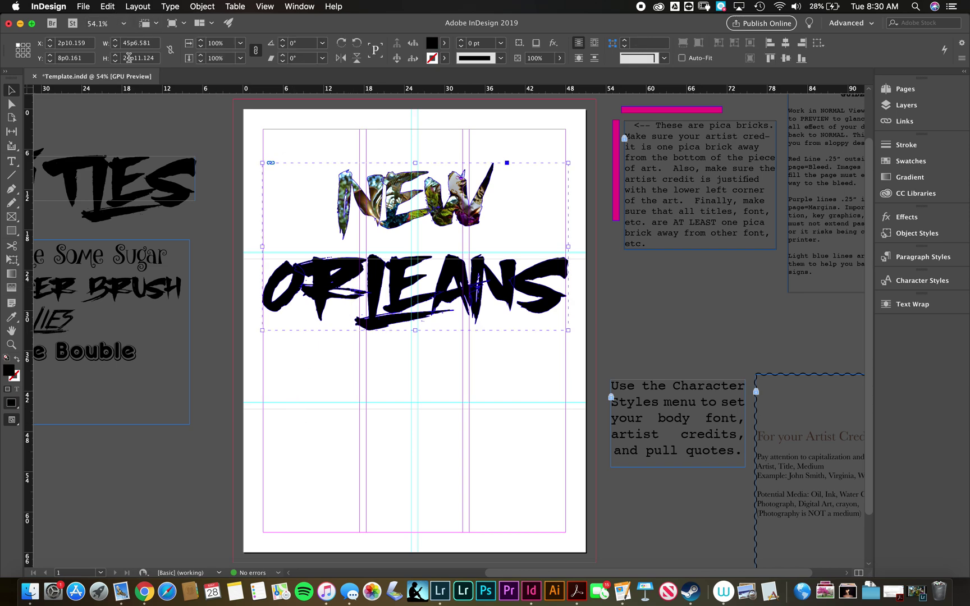
{"action": "key", "text": "super+d"}
{"action": "left_click", "coordinate": [409, 190]}
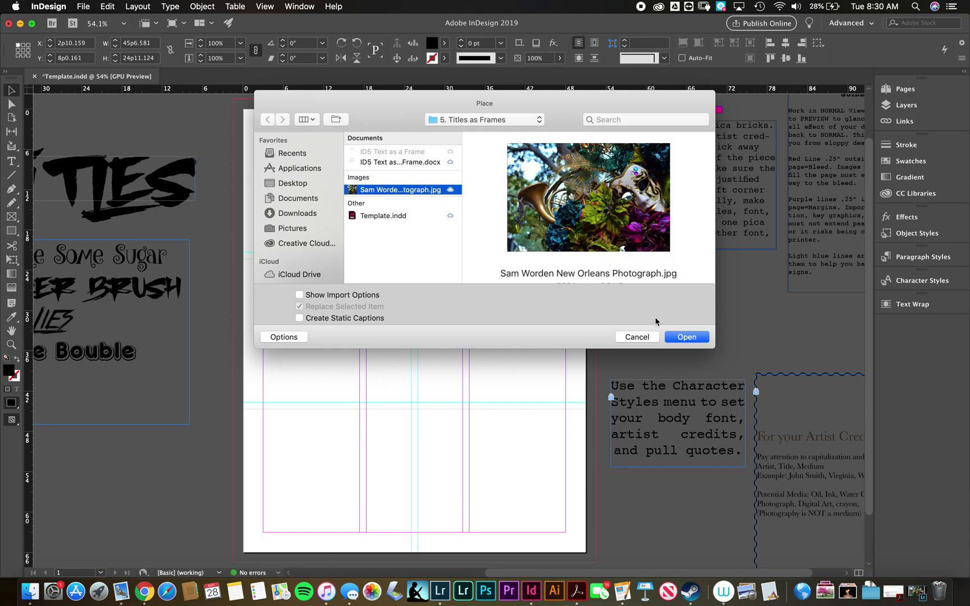
{"action": "left_click", "coordinate": [685, 337]}
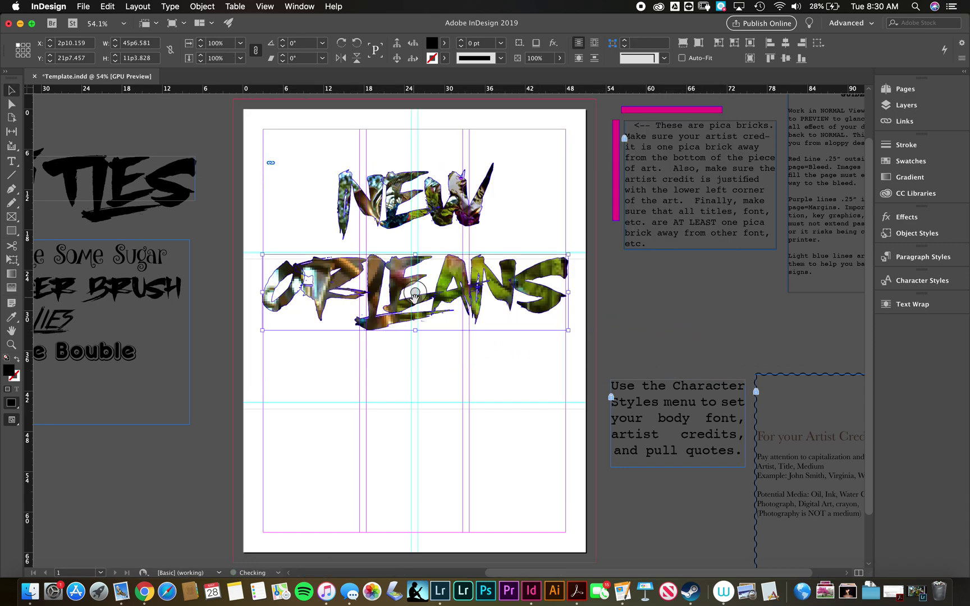
{"action": "right_click", "coordinate": [397, 318]}
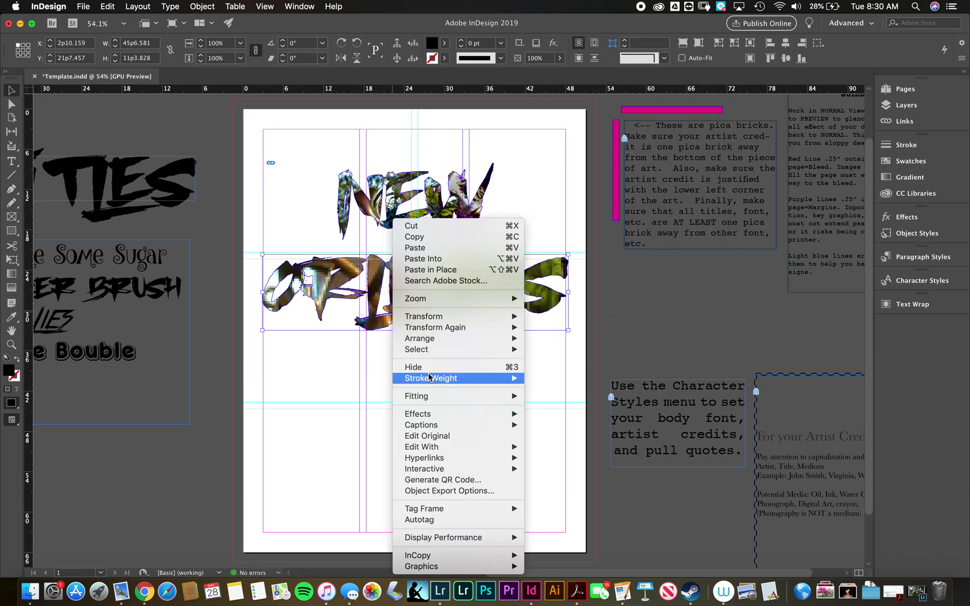
{"action": "mouse_move", "coordinate": [504, 398]}
{"action": "left_click", "coordinate": [542, 397]}
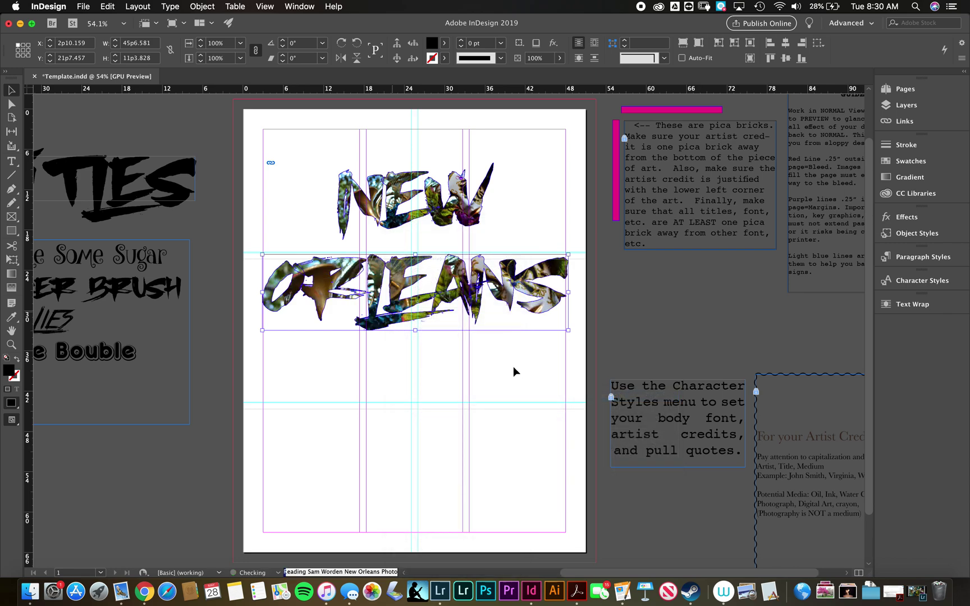
Try moving the whole photo-filled title toward the page's lower right as one unit, and undo the move.
{"action": "double_click", "coordinate": [409, 303]}
{"action": "key", "text": "Escape"}
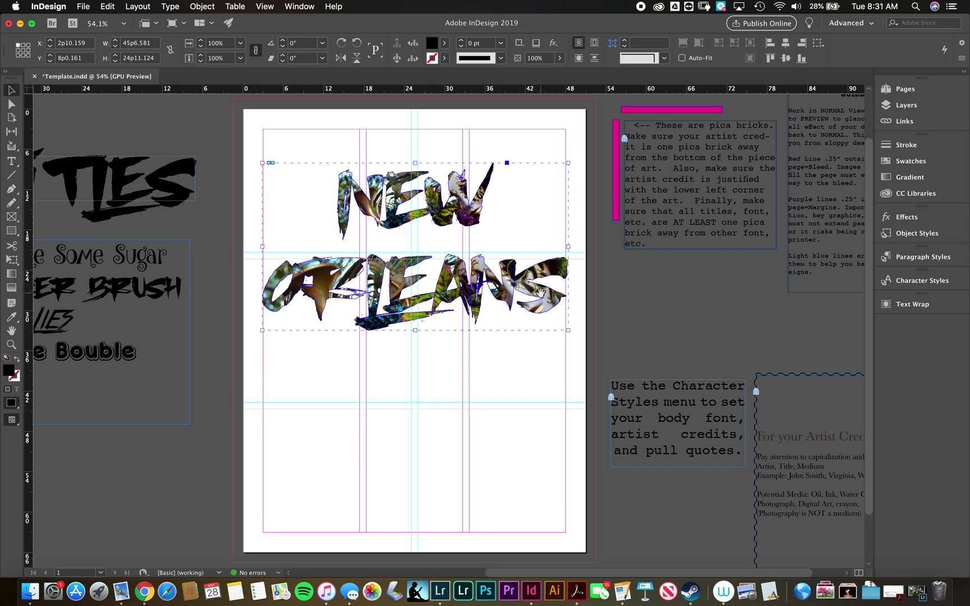
{"action": "left_click_drag", "start_coordinate": [540, 291], "coordinate": [511, 324]}
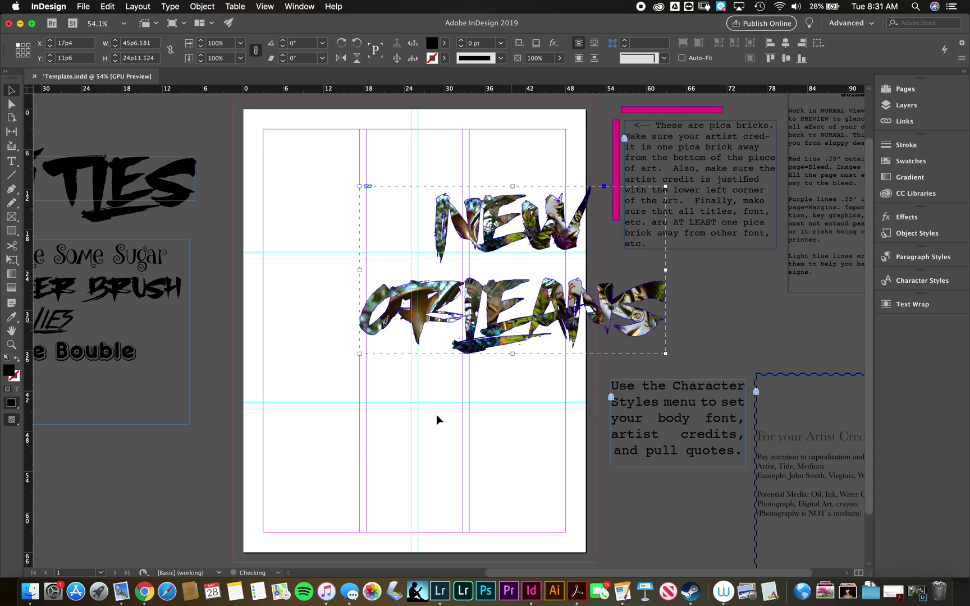
{"action": "key", "text": "super+z"}
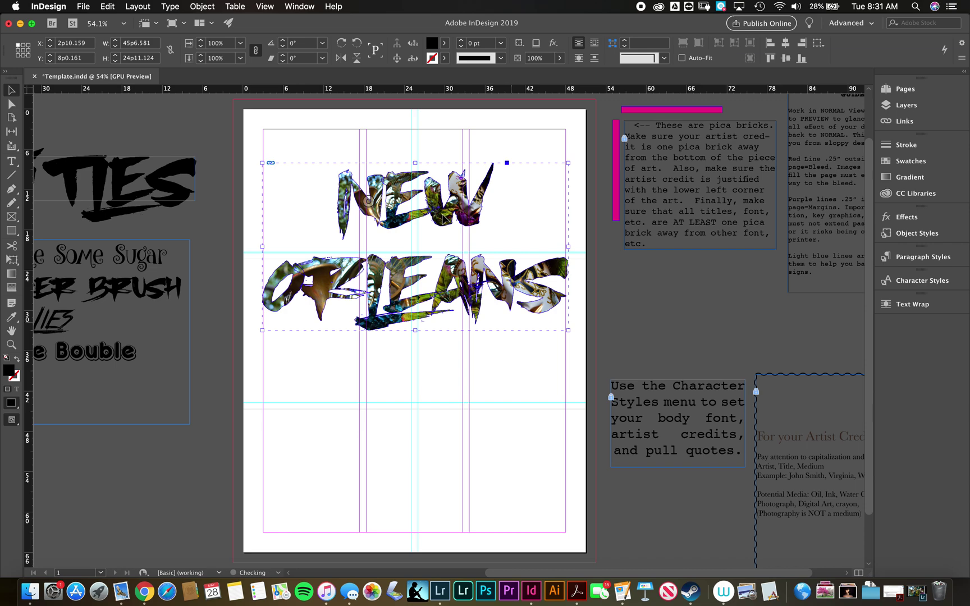
{"action": "left_click", "coordinate": [440, 360]}
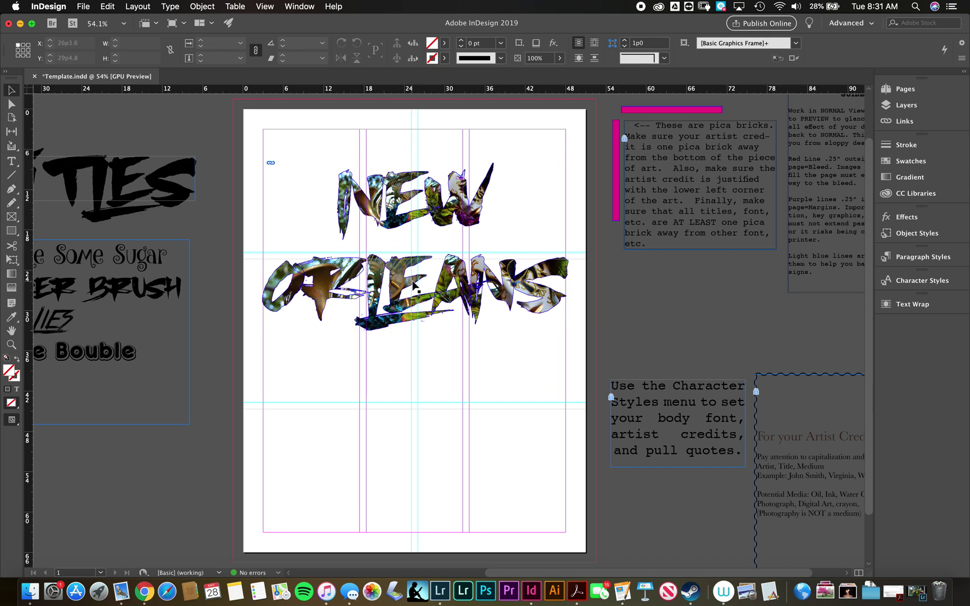
{"action": "left_click", "coordinate": [411, 303]}
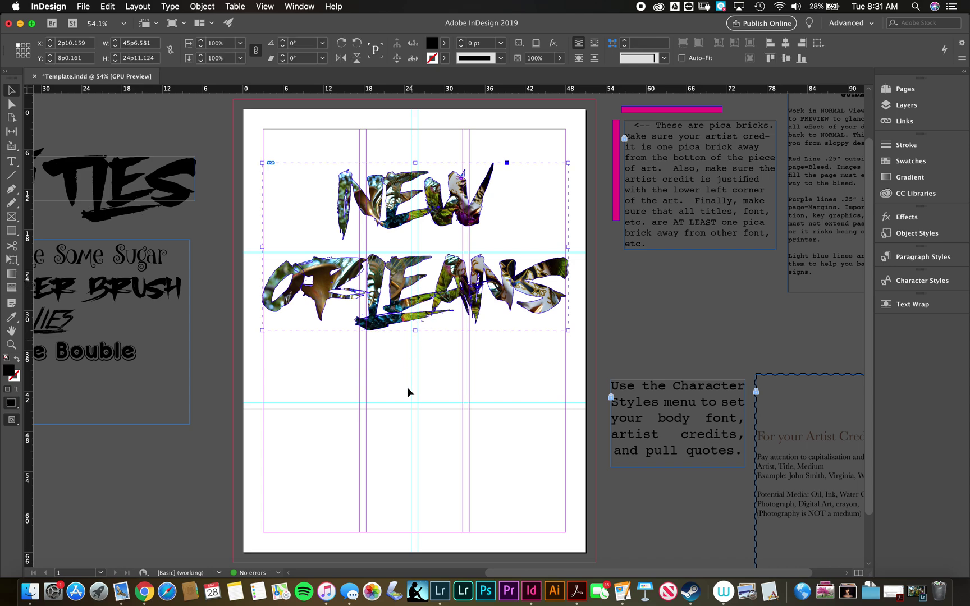
Inspect the photo-filled letters of "Orleans" up close, try shifting the whole title to the right, and undo the shift.
{"action": "double_click", "coordinate": [415, 296]}
{"action": "scroll", "coordinate": [413, 298], "scroll_direction": "up", "scroll_amount": 10}
{"action": "scroll", "coordinate": [393, 316], "scroll_direction": "down", "scroll_amount": 6}
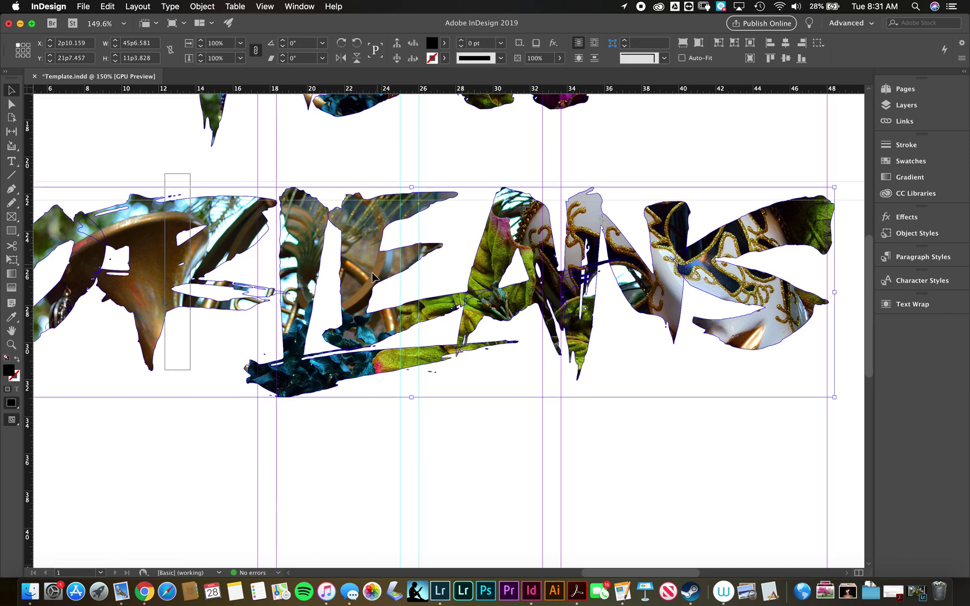
{"action": "left_click", "coordinate": [211, 301]}
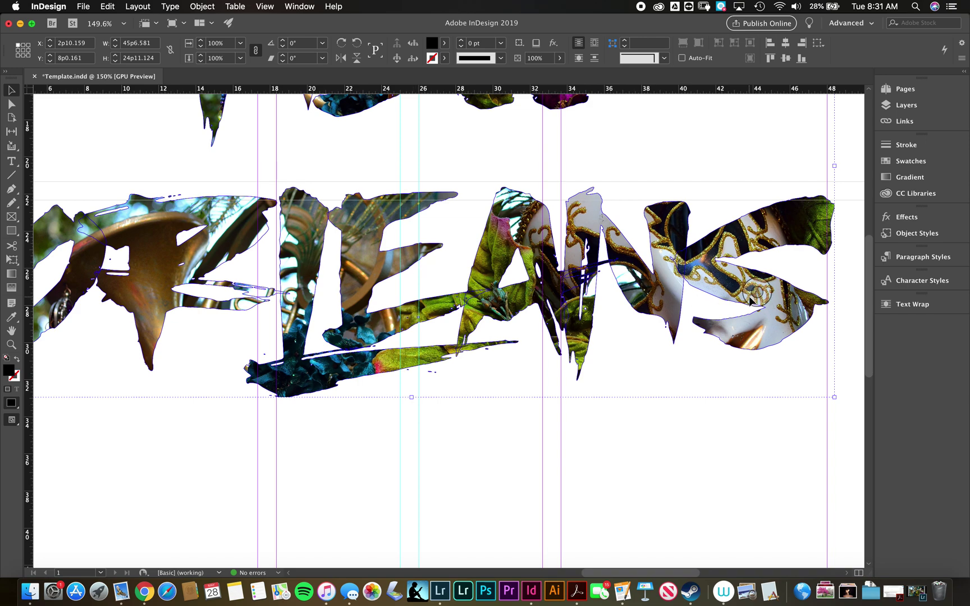
{"action": "left_click_drag", "start_coordinate": [750, 297], "coordinate": [750, 311]}
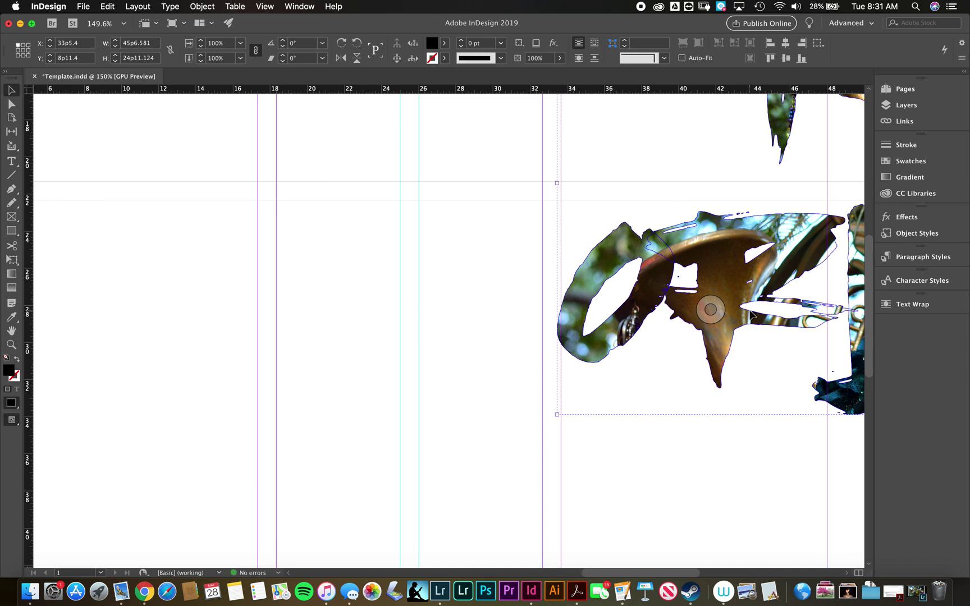
{"action": "key", "text": "super+z"}
{"action": "key", "text": "super+0"}
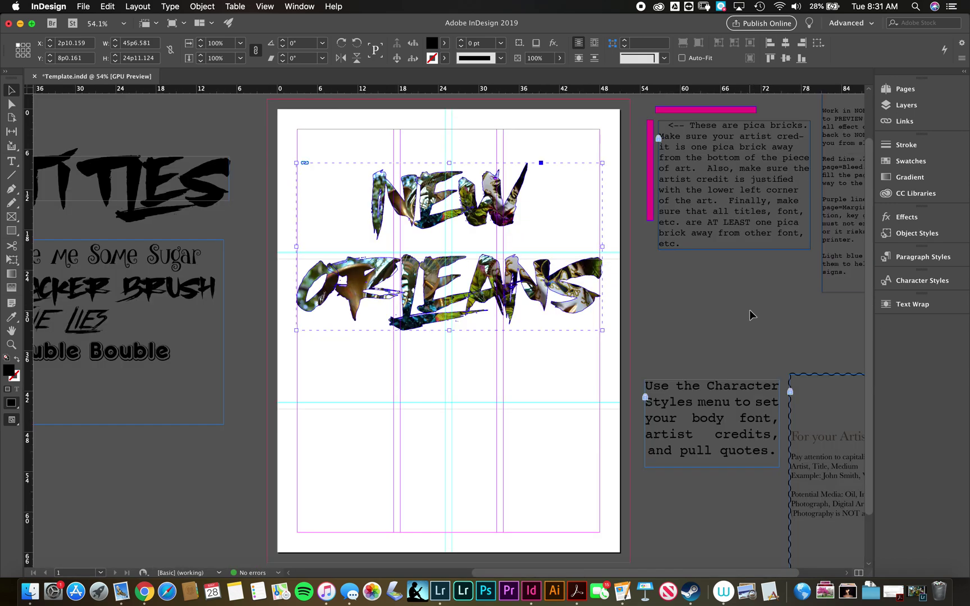